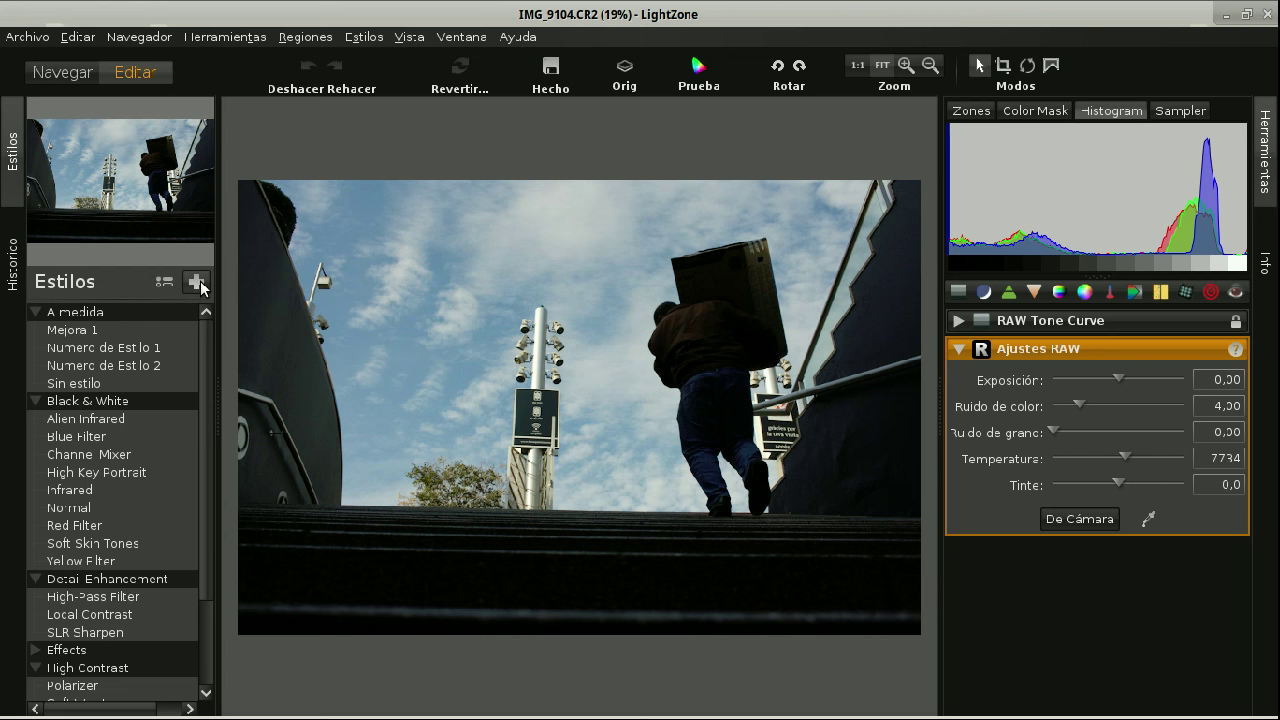
click(198, 284)
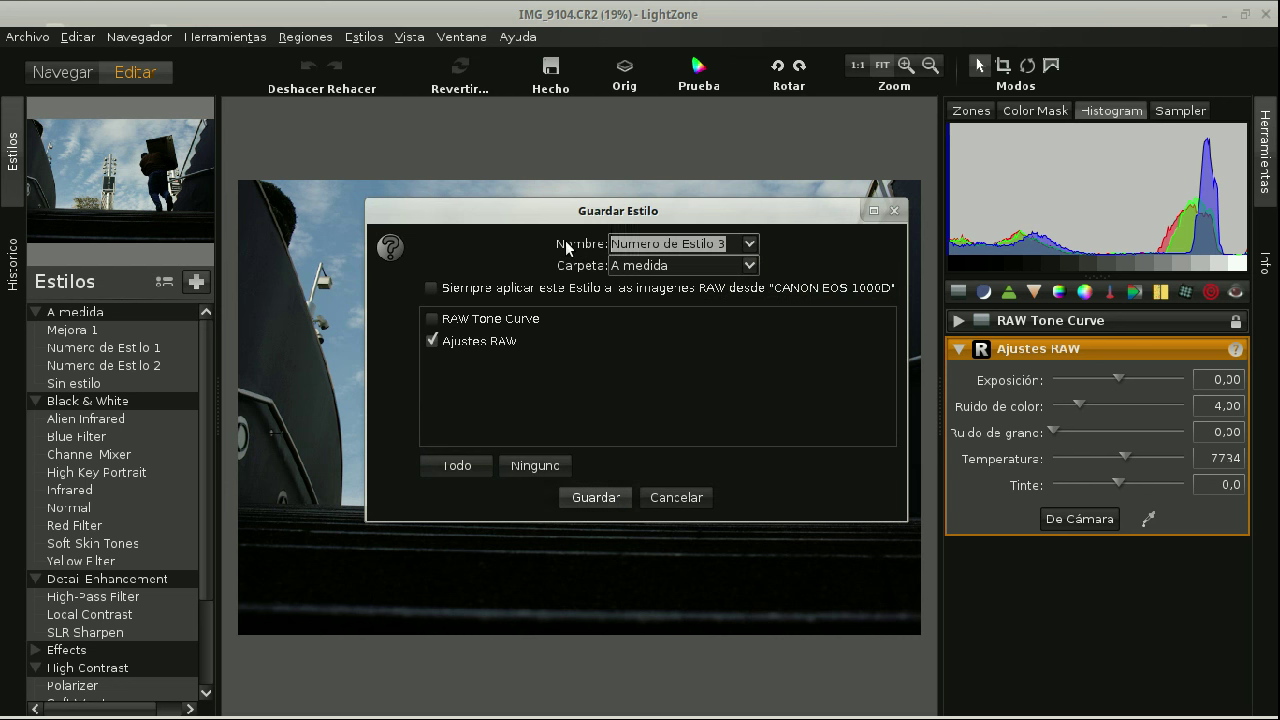
text(cwe)
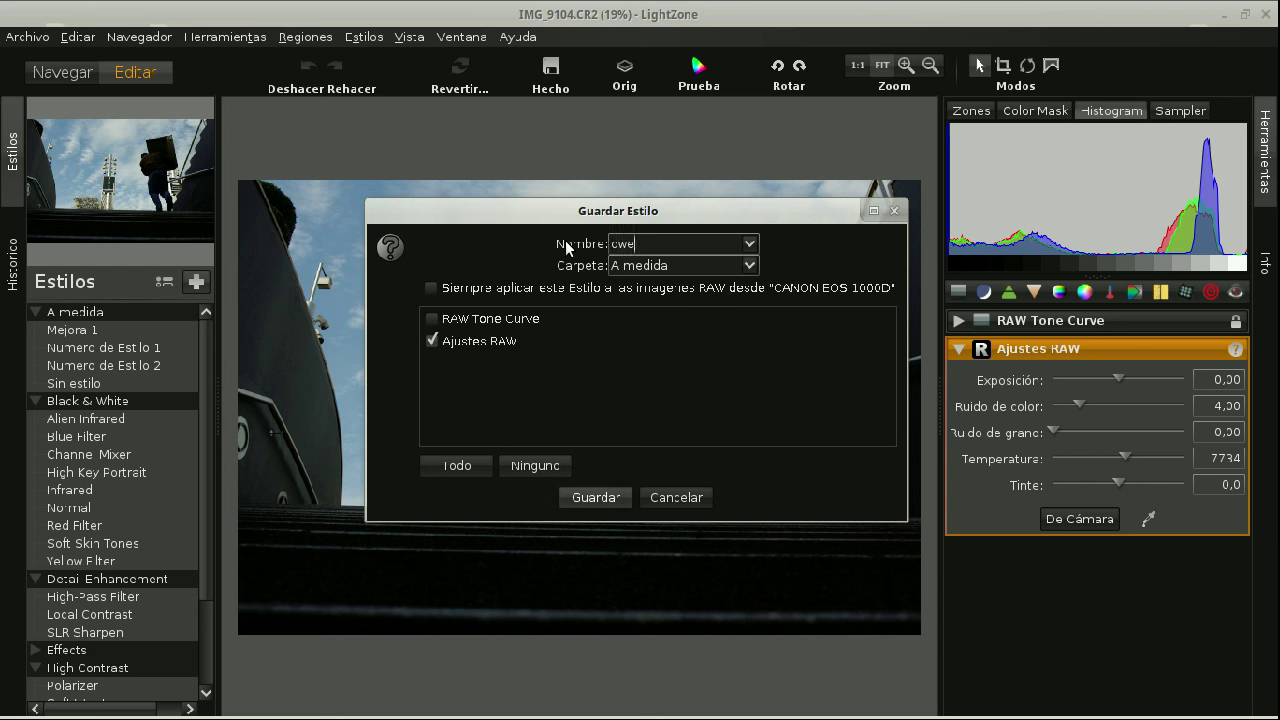
text(rty)
click(749, 265)
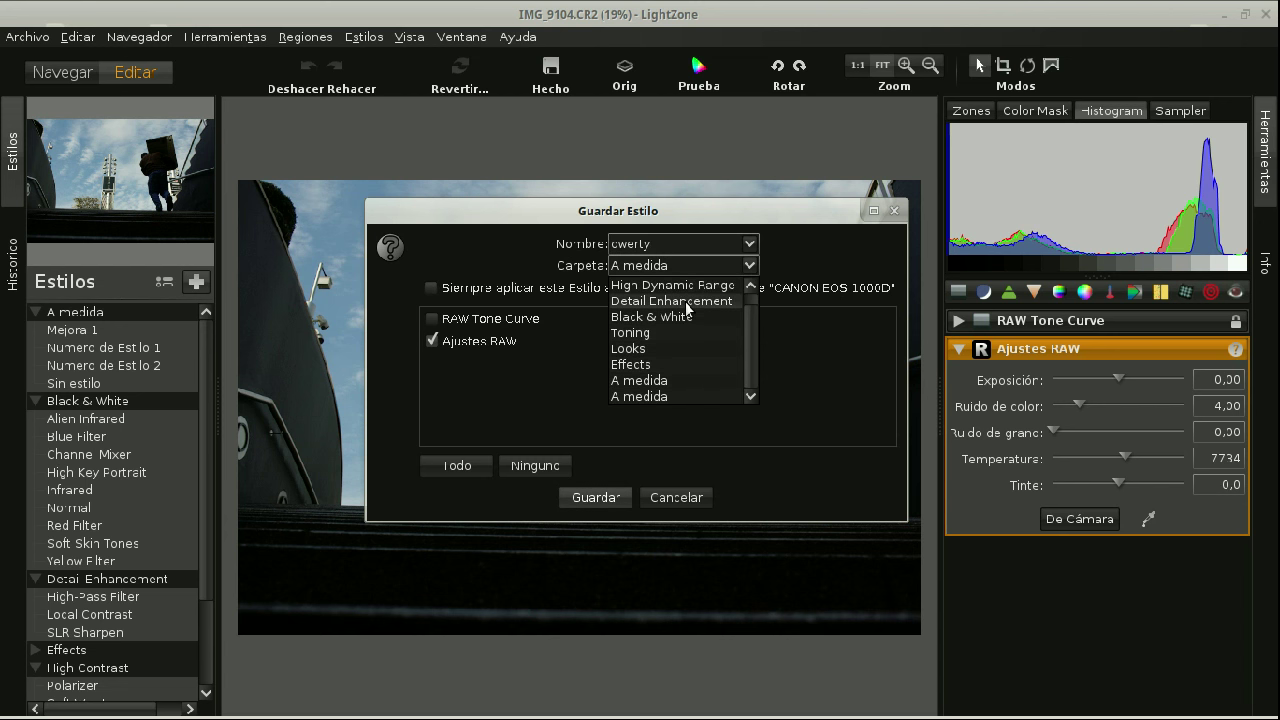
click(748, 262)
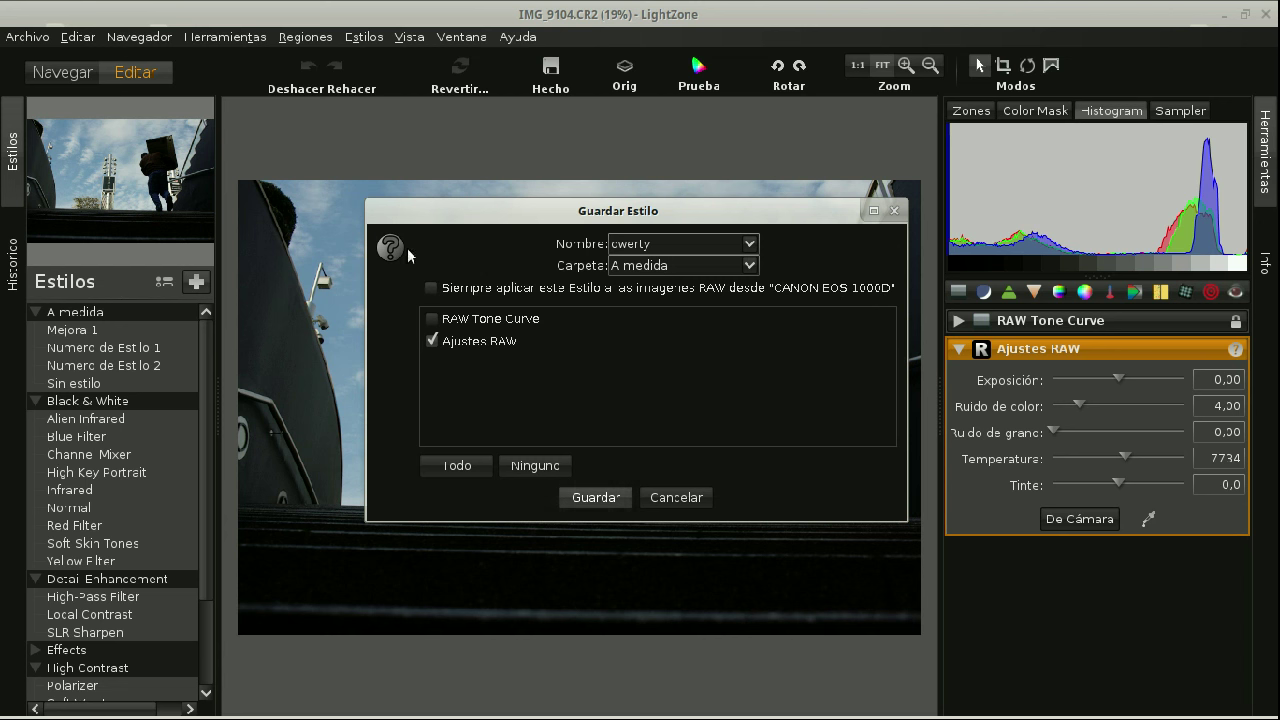
click(433, 319)
click(438, 320)
click(676, 498)
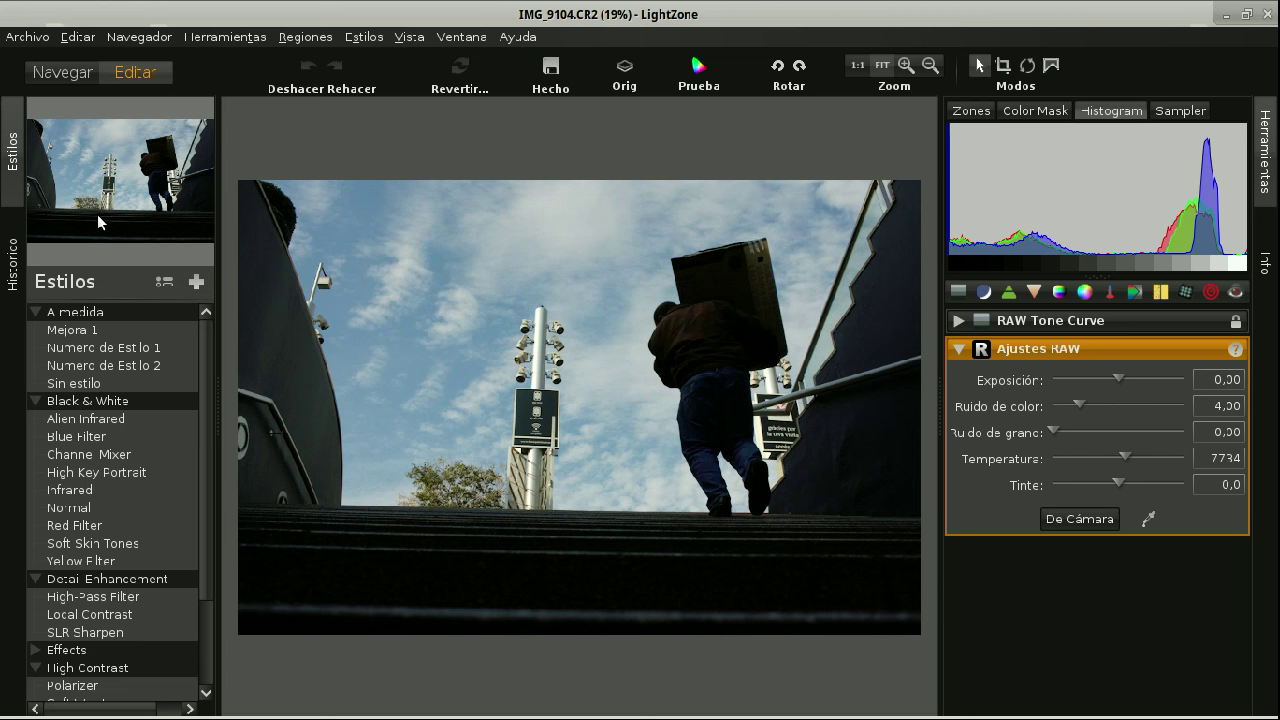
Hide the Estilos panel and compare the photo's Sampler color values with its Histogram
click(10, 143)
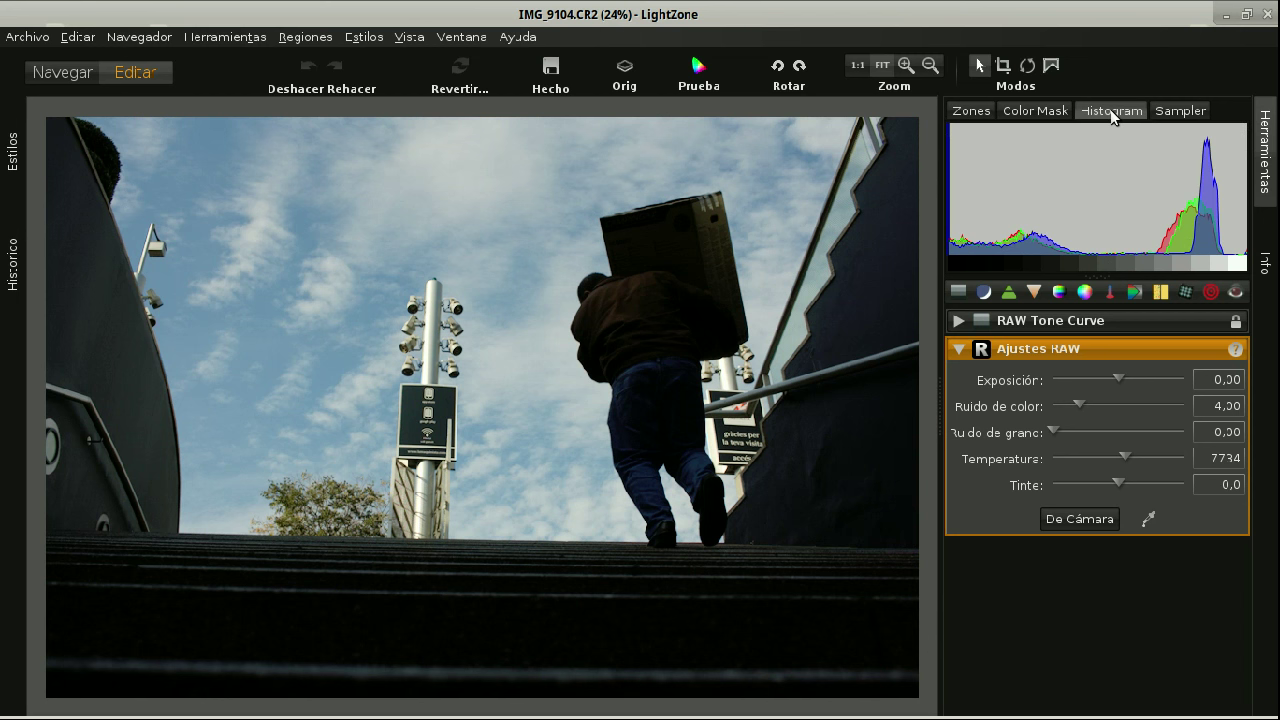
click(1180, 111)
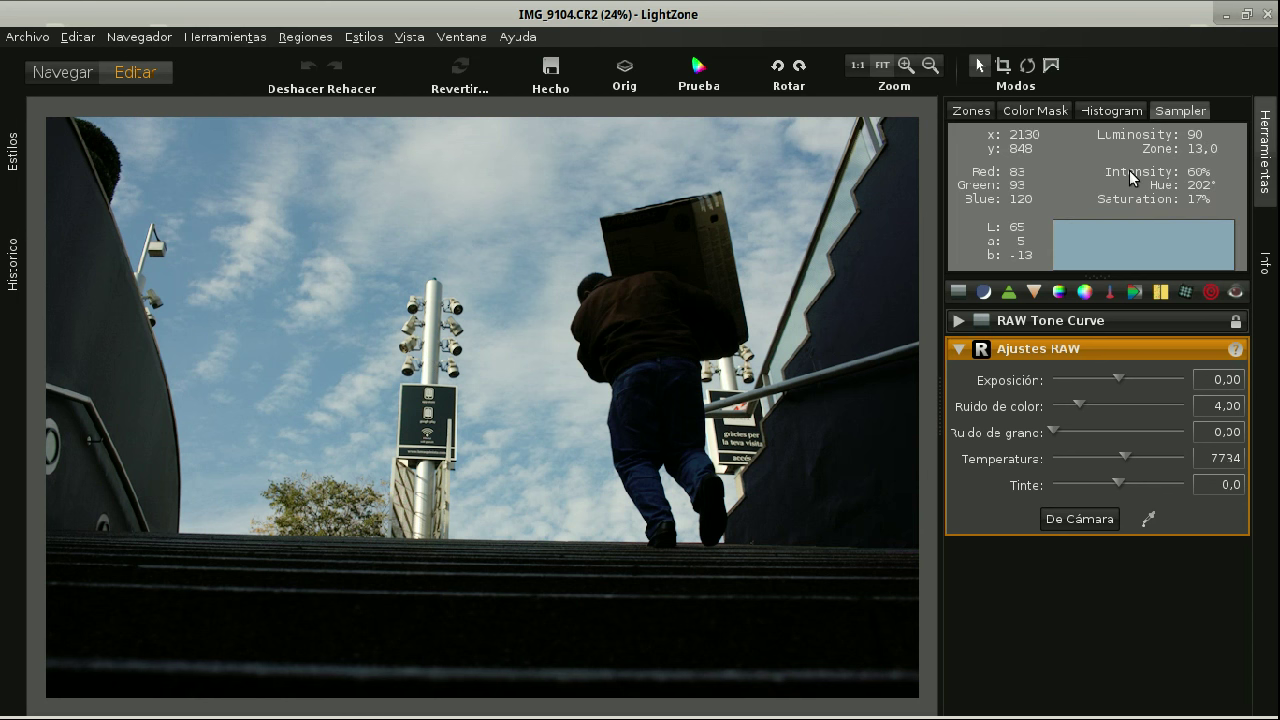
click(1125, 114)
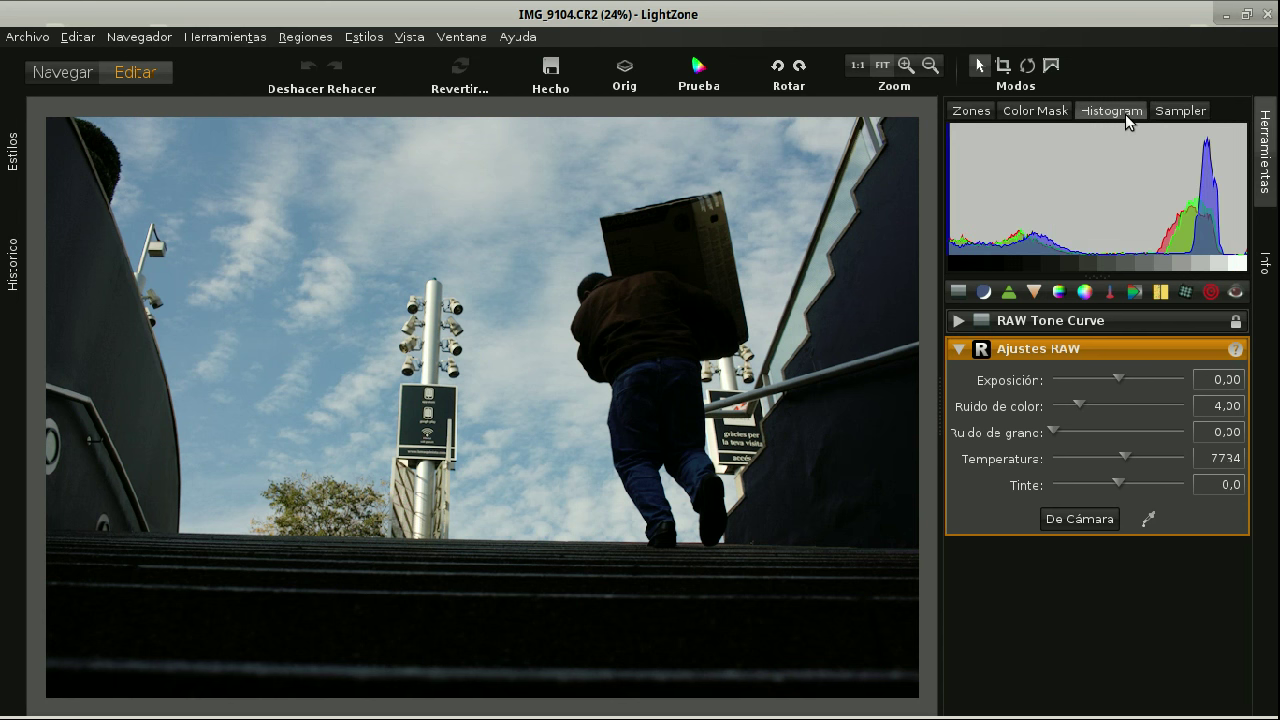
click(1188, 110)
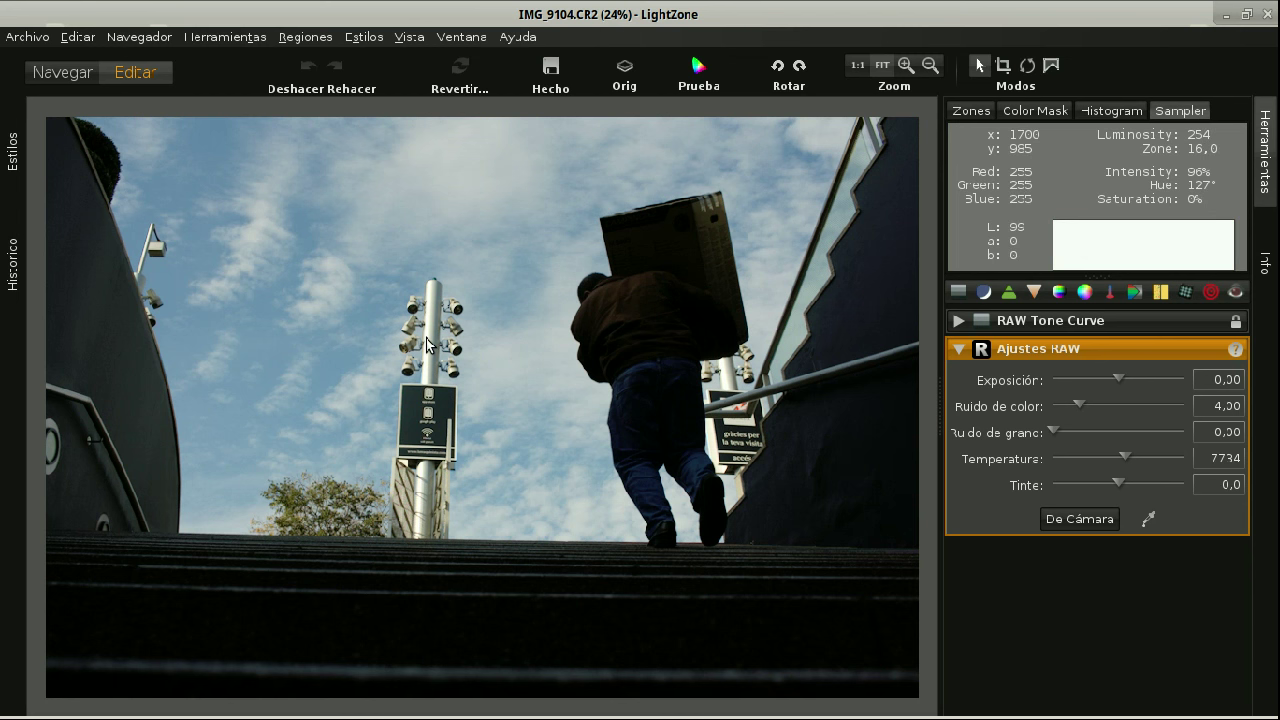
click(1114, 106)
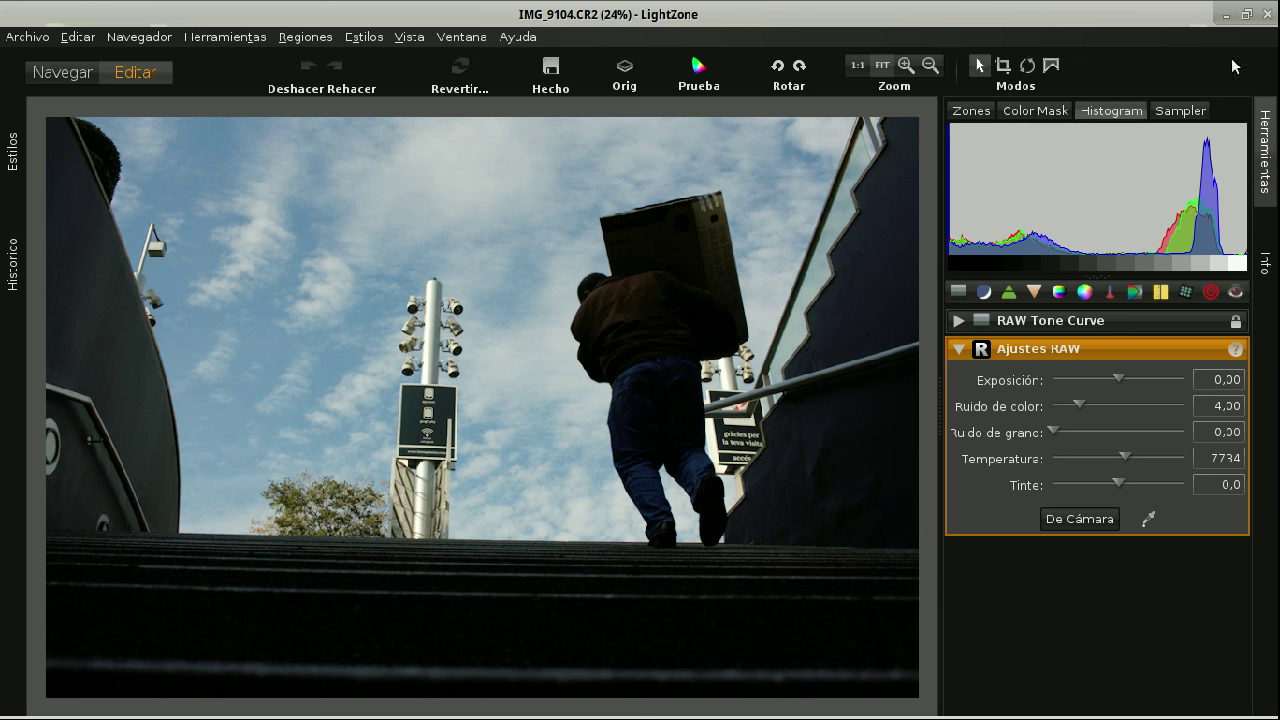
click(1177, 110)
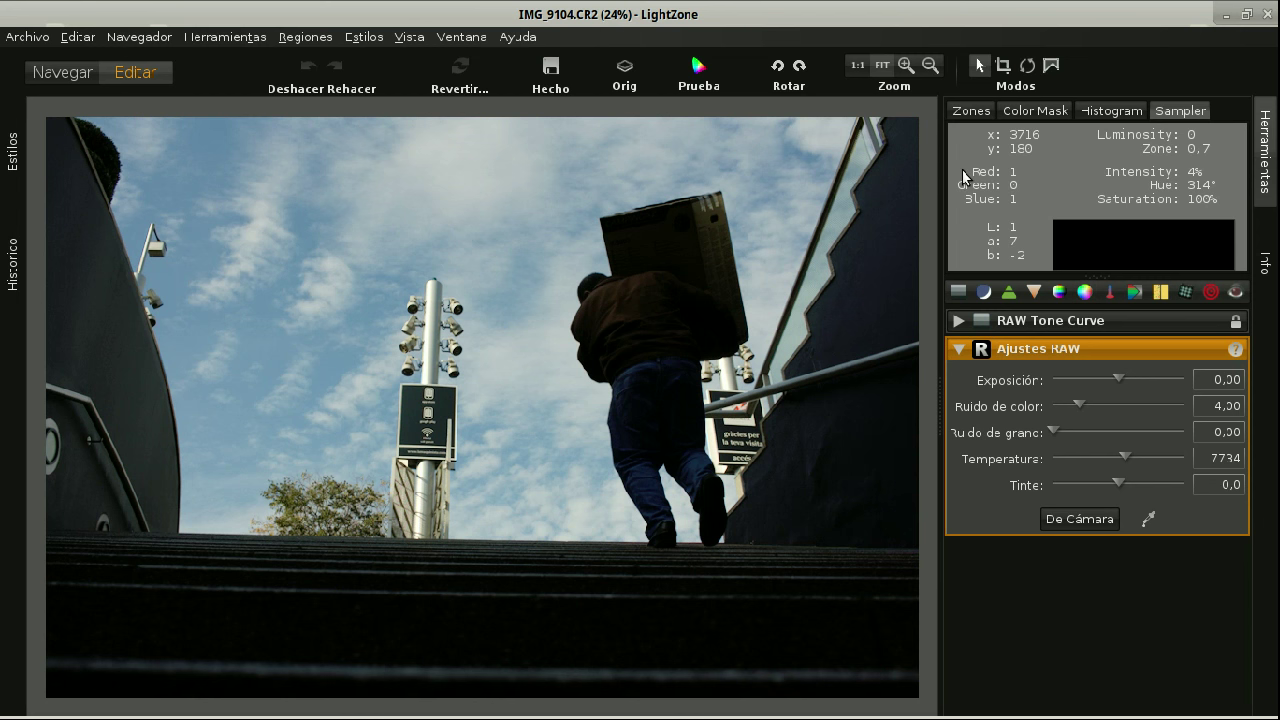
click(1130, 111)
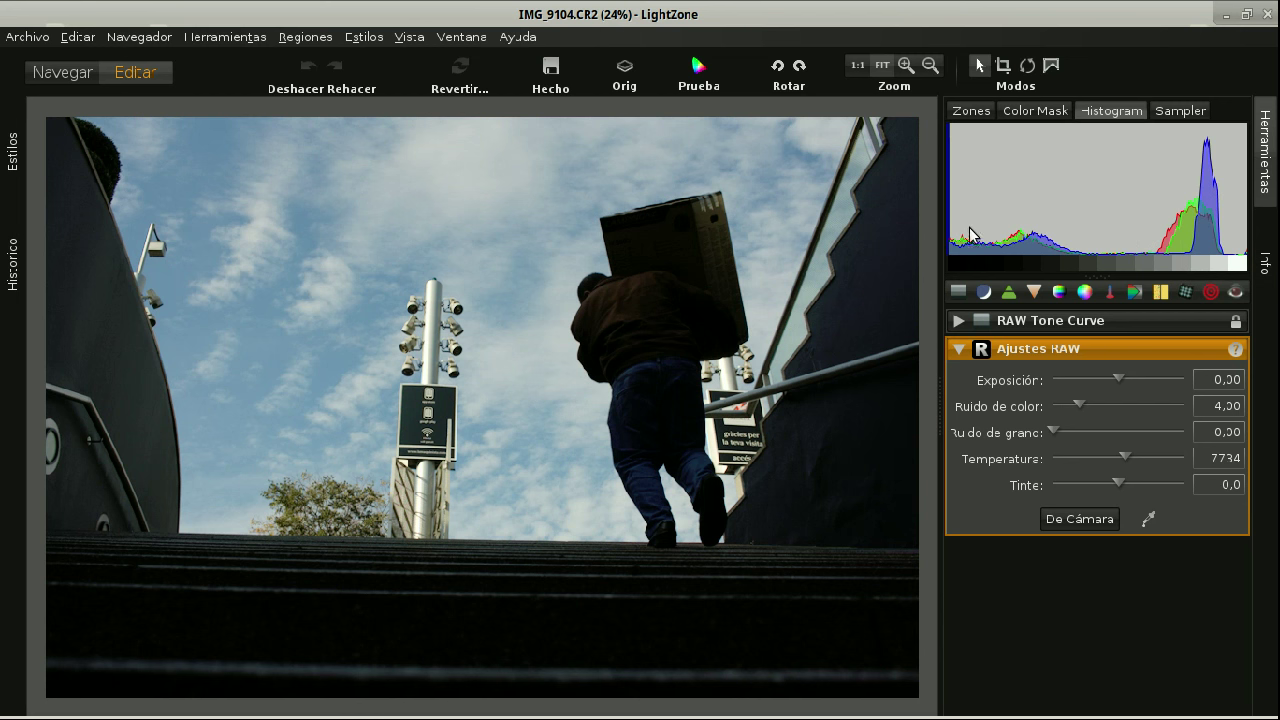
Show the Zones preview, collapse the Ajustes RAW settings and add a zone map adjustment to the photo
click(978, 113)
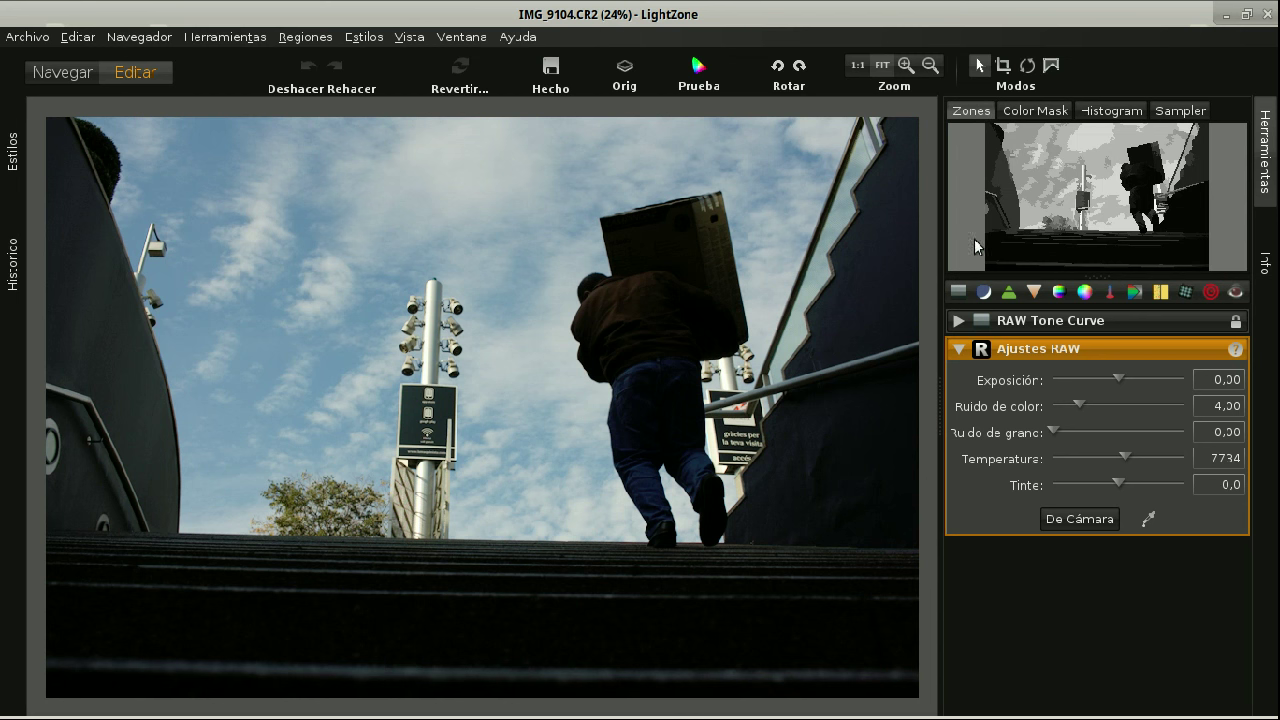
click(956, 322)
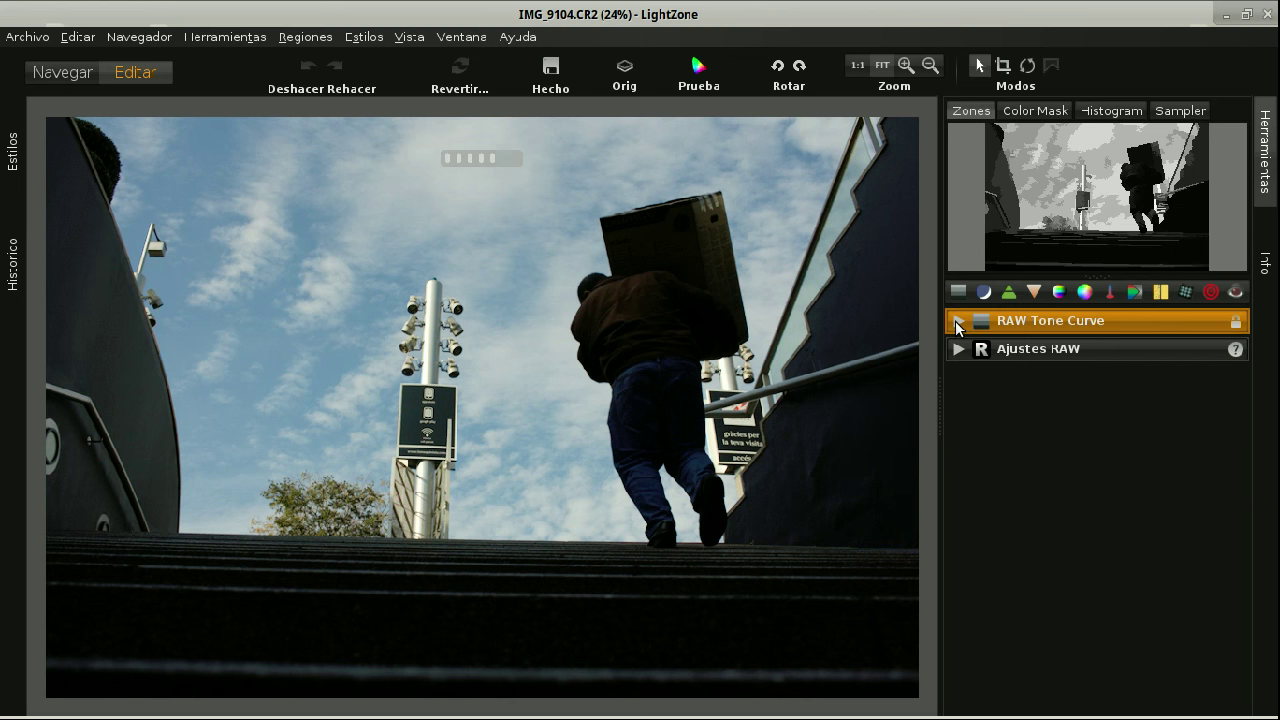
click(959, 291)
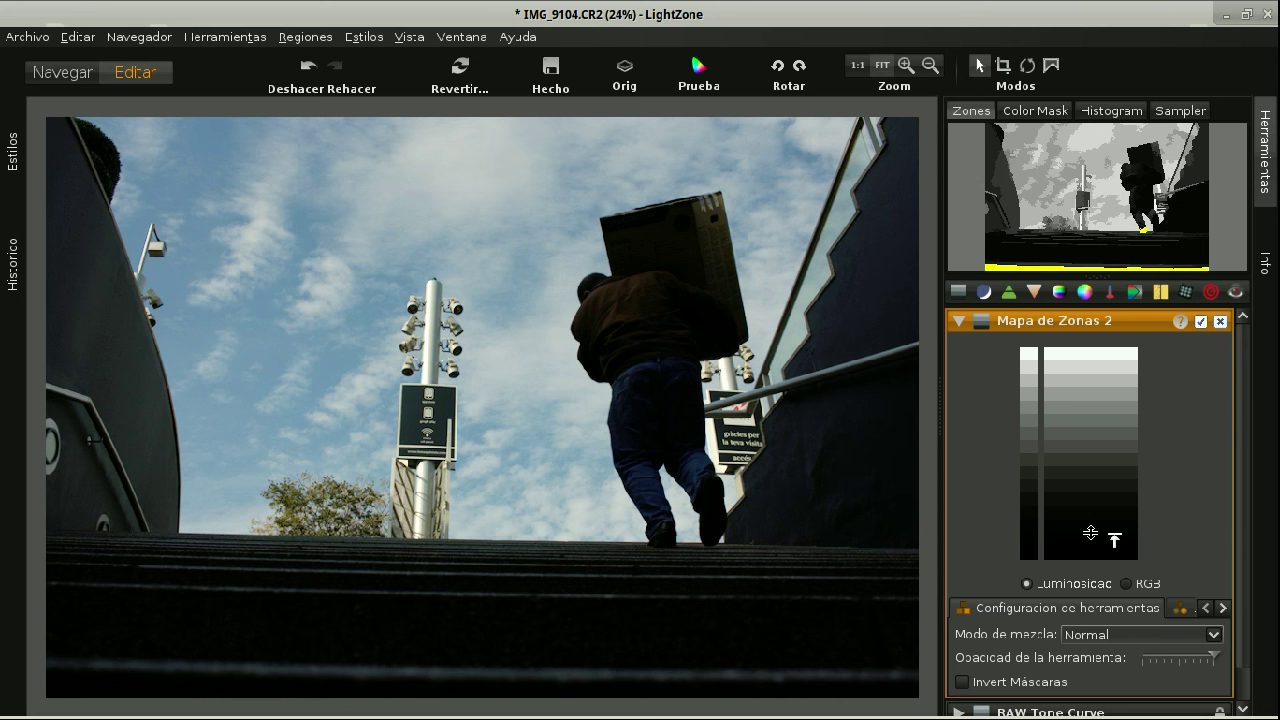
Try moving a dark tone's control point to the base of the zone map, and remove the point
click(1090, 533)
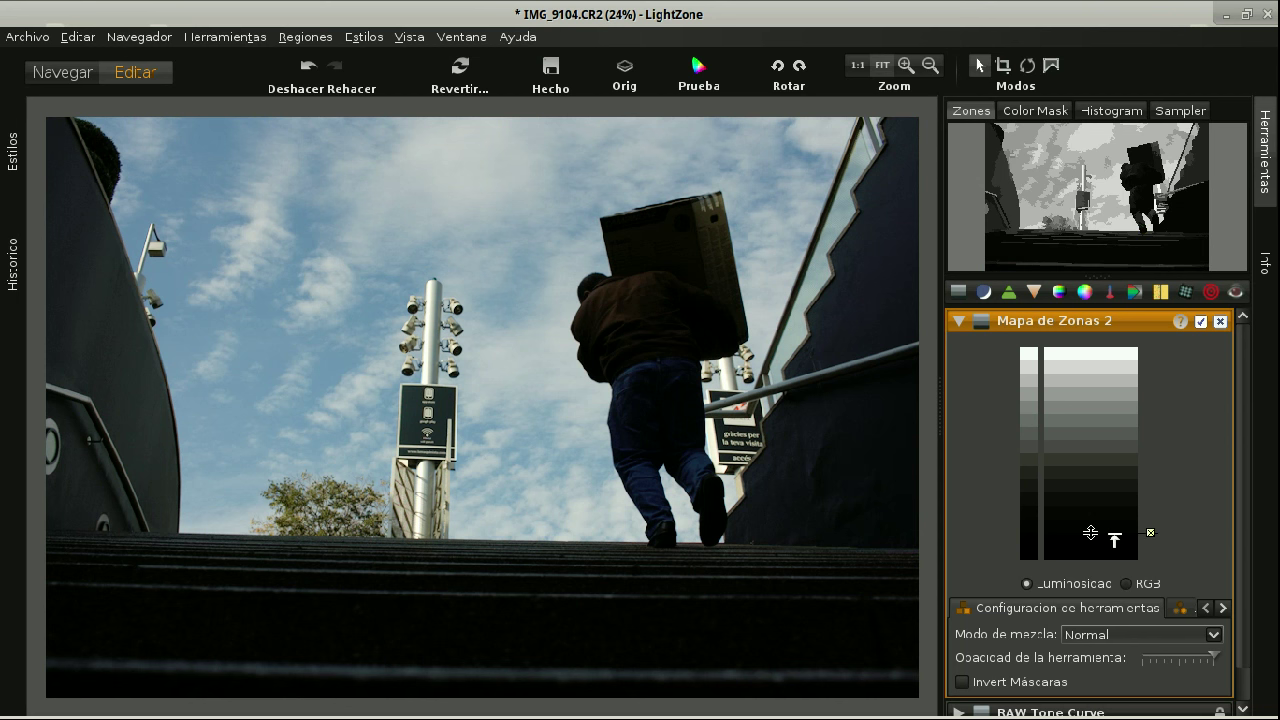
drag(1090, 533, 1090, 558)
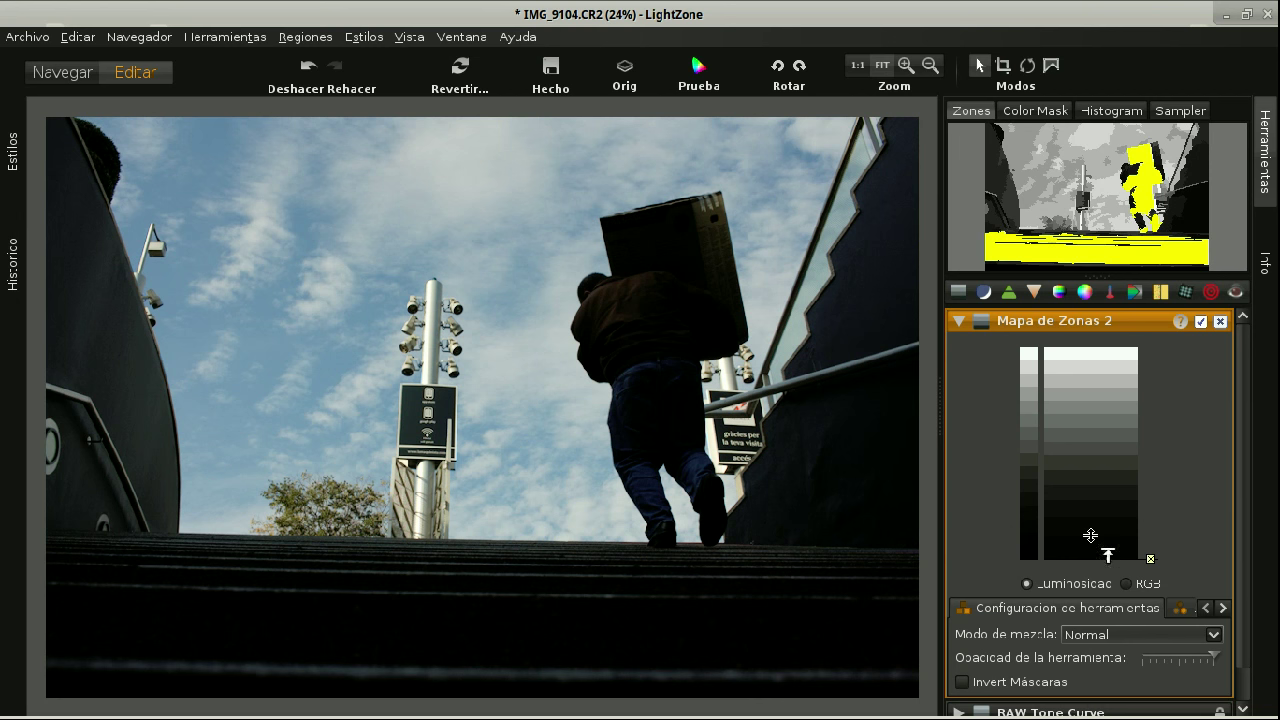
click(1151, 560)
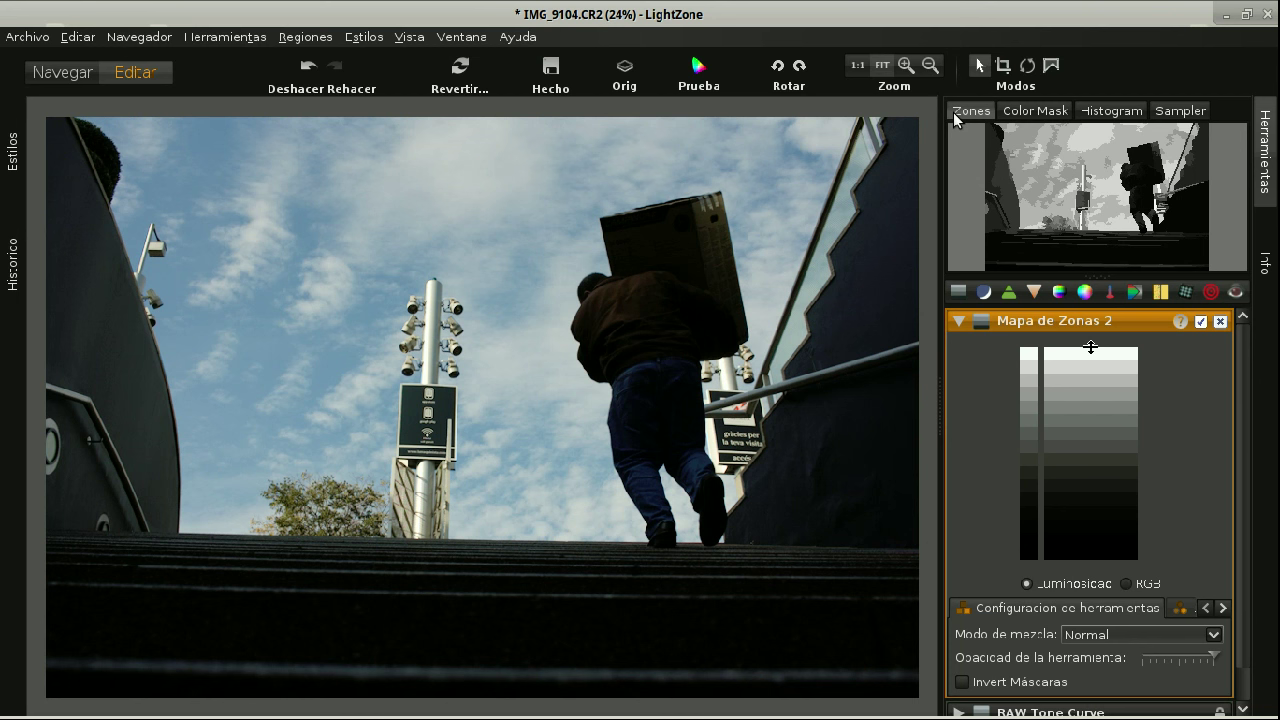
Show the Color Mask preview and restrict Mapa de Zonas 2 to a narrow range of dark tones with its brightness selection limits
click(1033, 112)
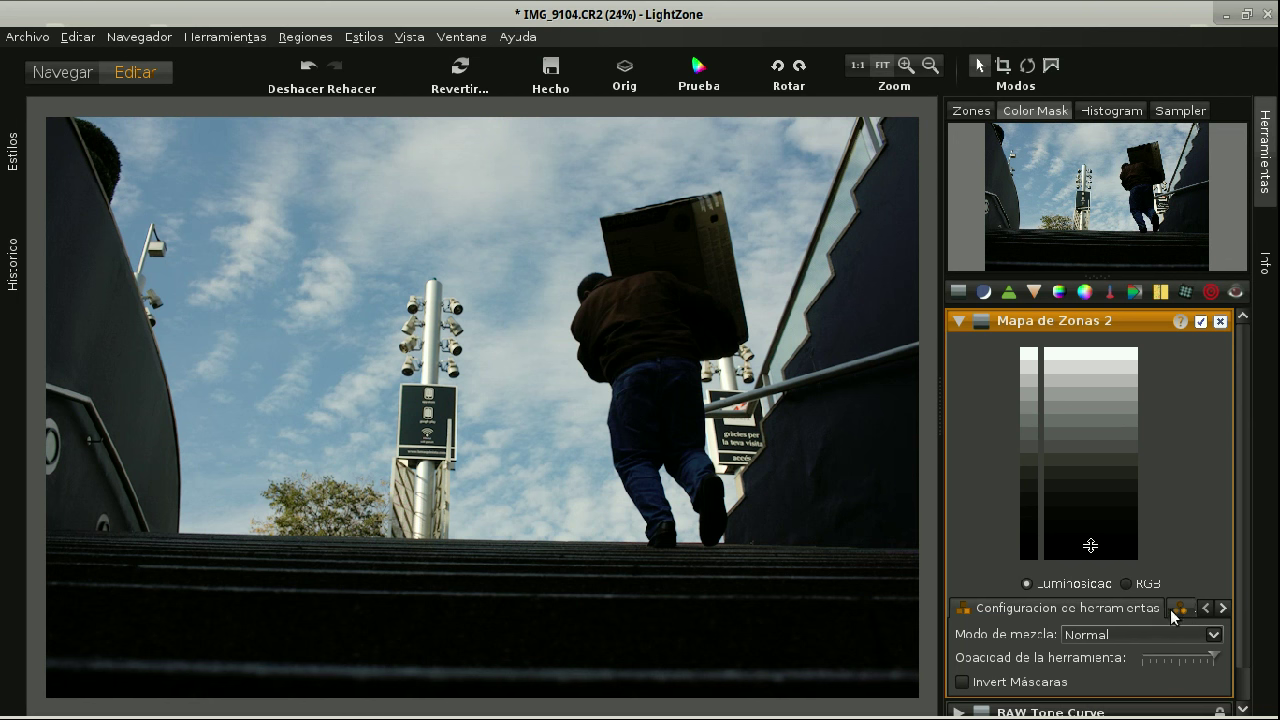
drag(1210, 656, 1172, 660)
click(1181, 608)
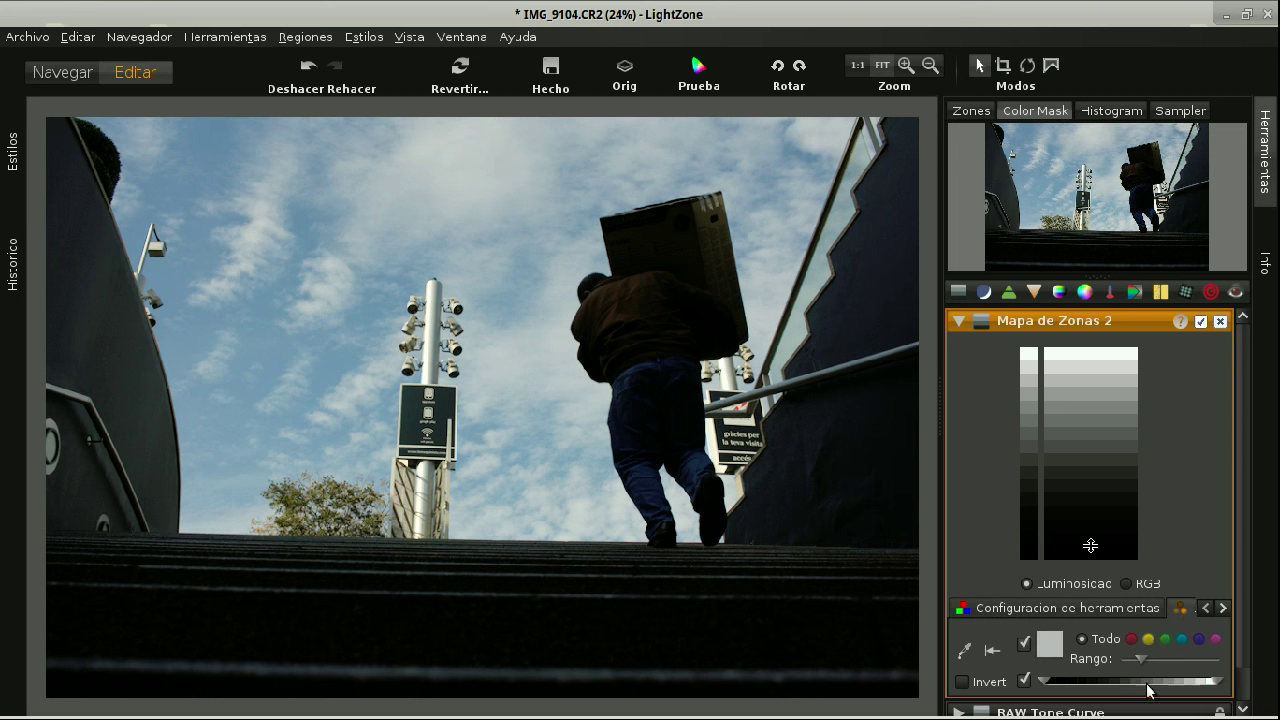
scroll(1246, 610, down, 1)
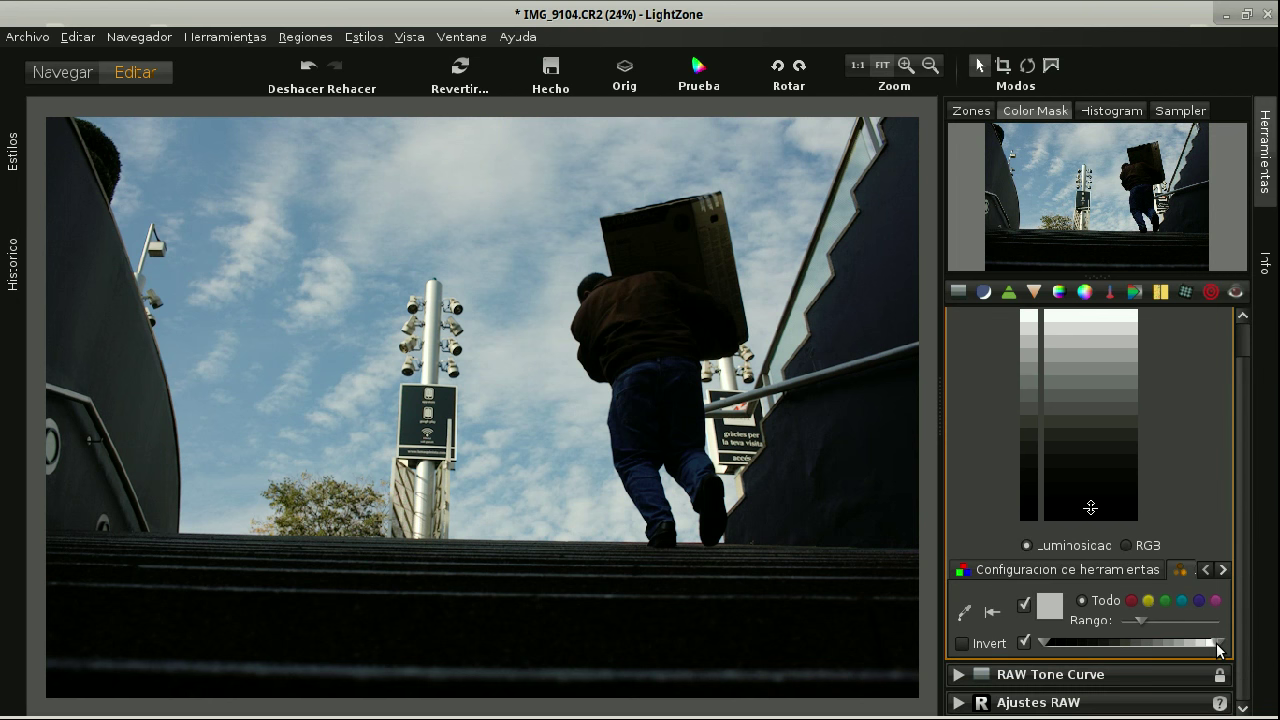
mouse_move(1218, 648)
mouse_down()
mouse_move(1153, 640)
mouse_move(1218, 646)
mouse_up()
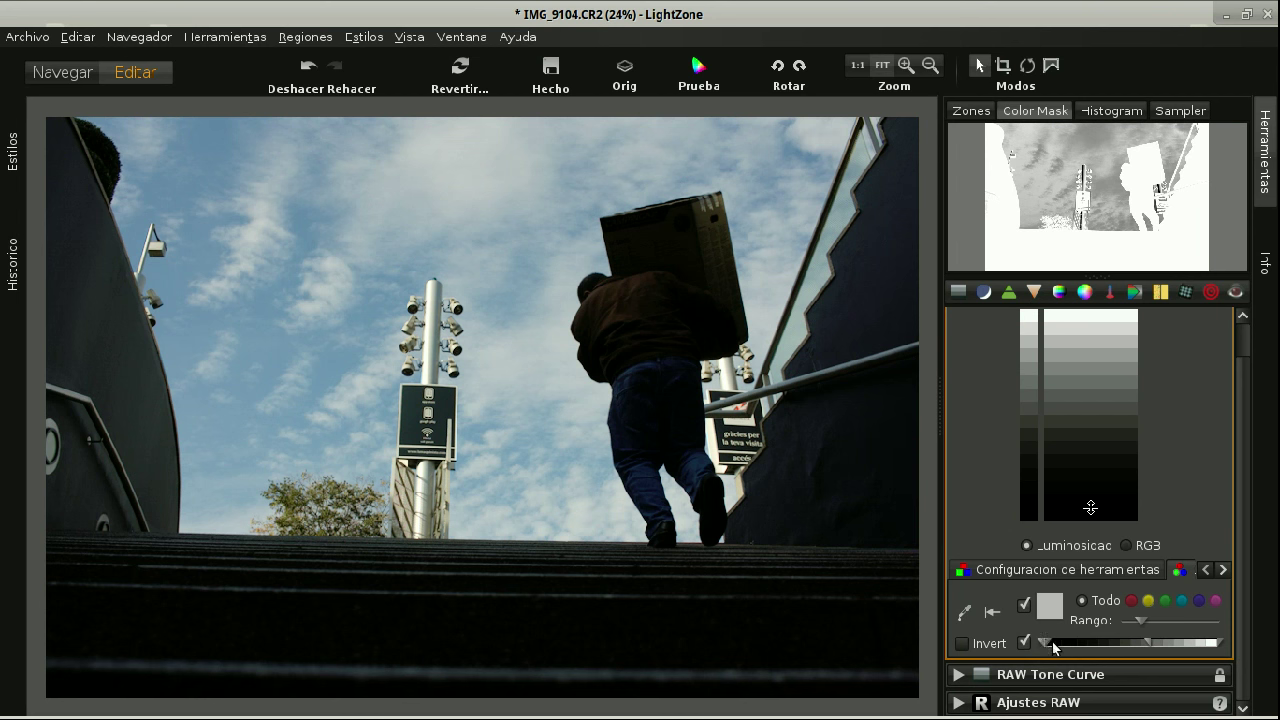
drag(1105, 638, 1020, 658)
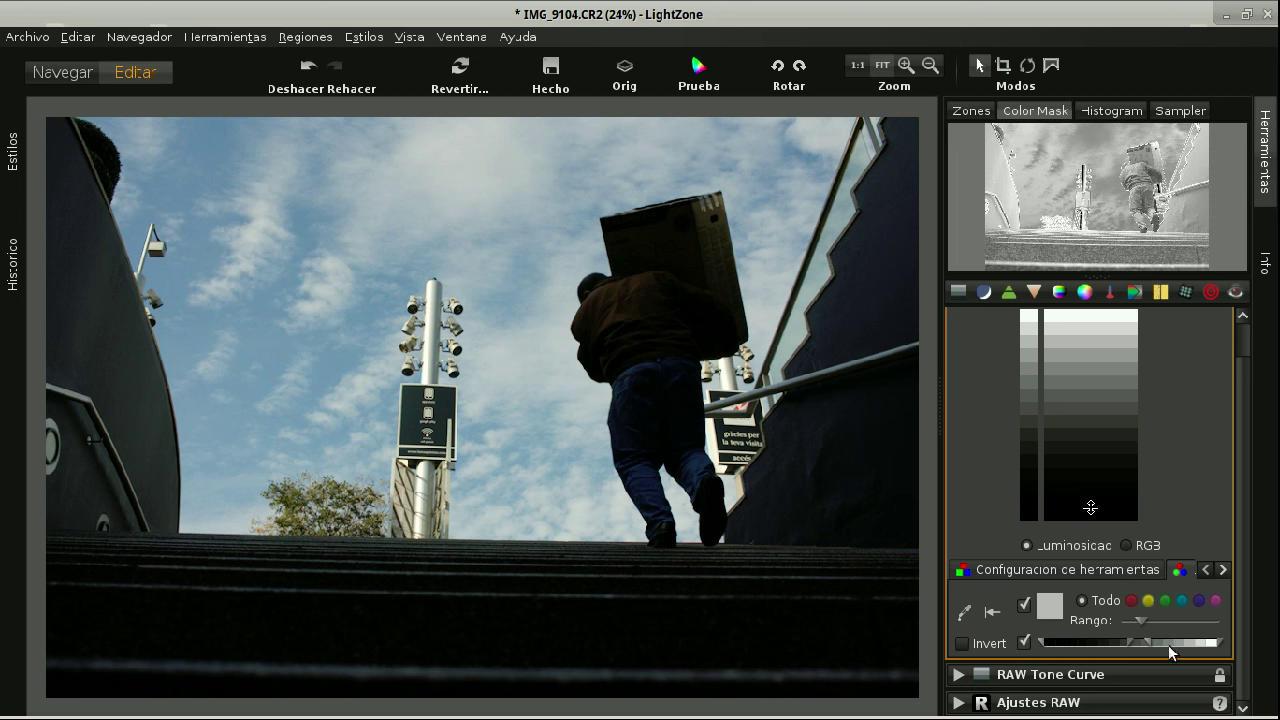
mouse_move(1138, 647)
mouse_down()
mouse_move(1150, 648)
mouse_move(1133, 629)
mouse_up()
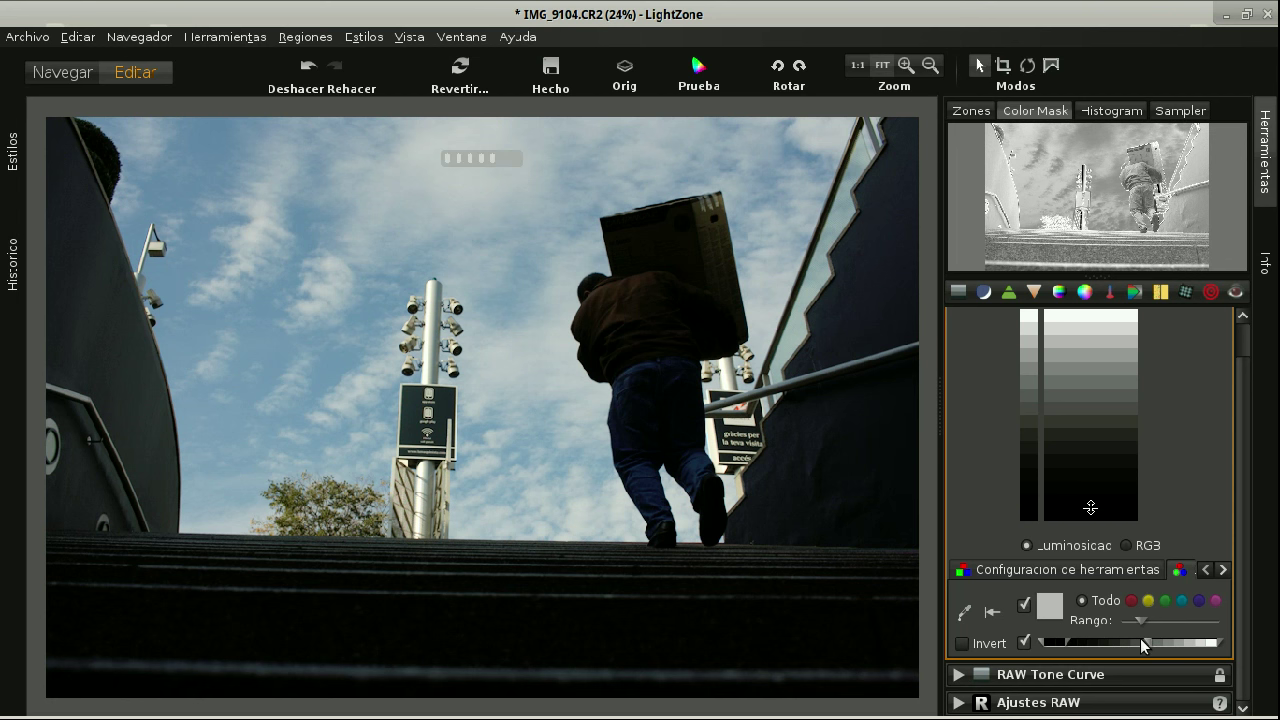
drag(1146, 643, 1152, 644)
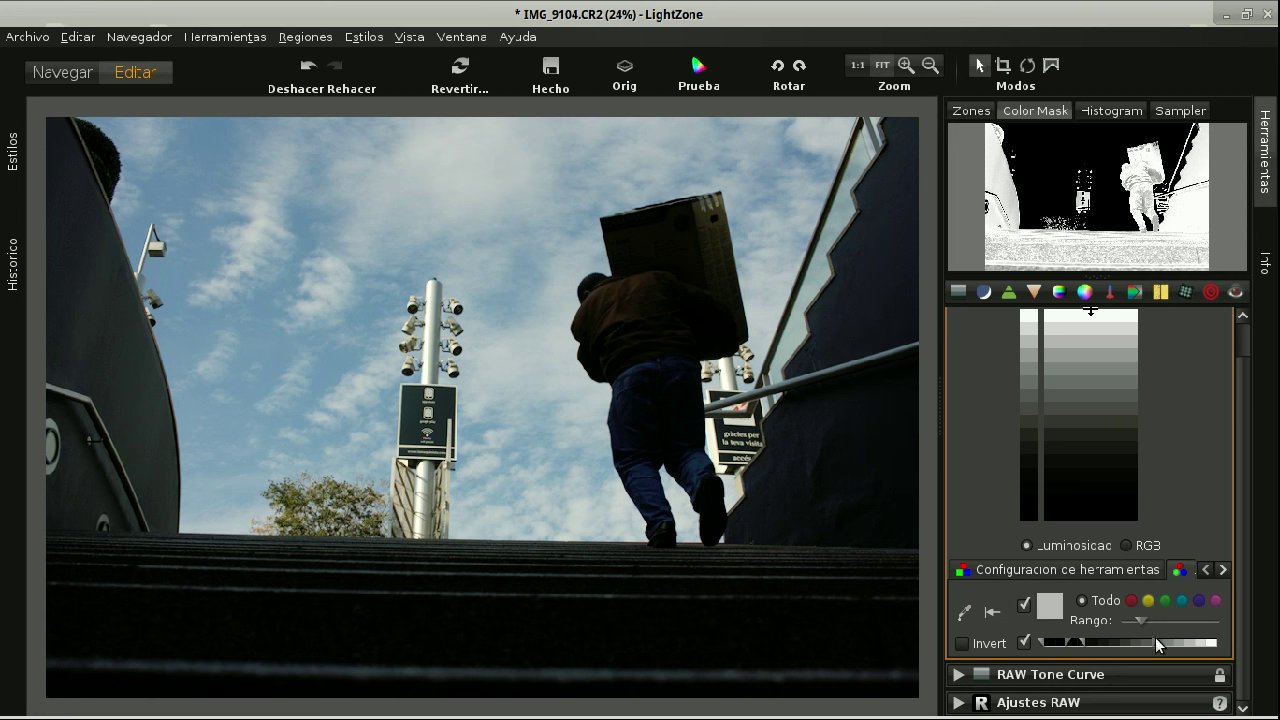
drag(1086, 638, 1026, 646)
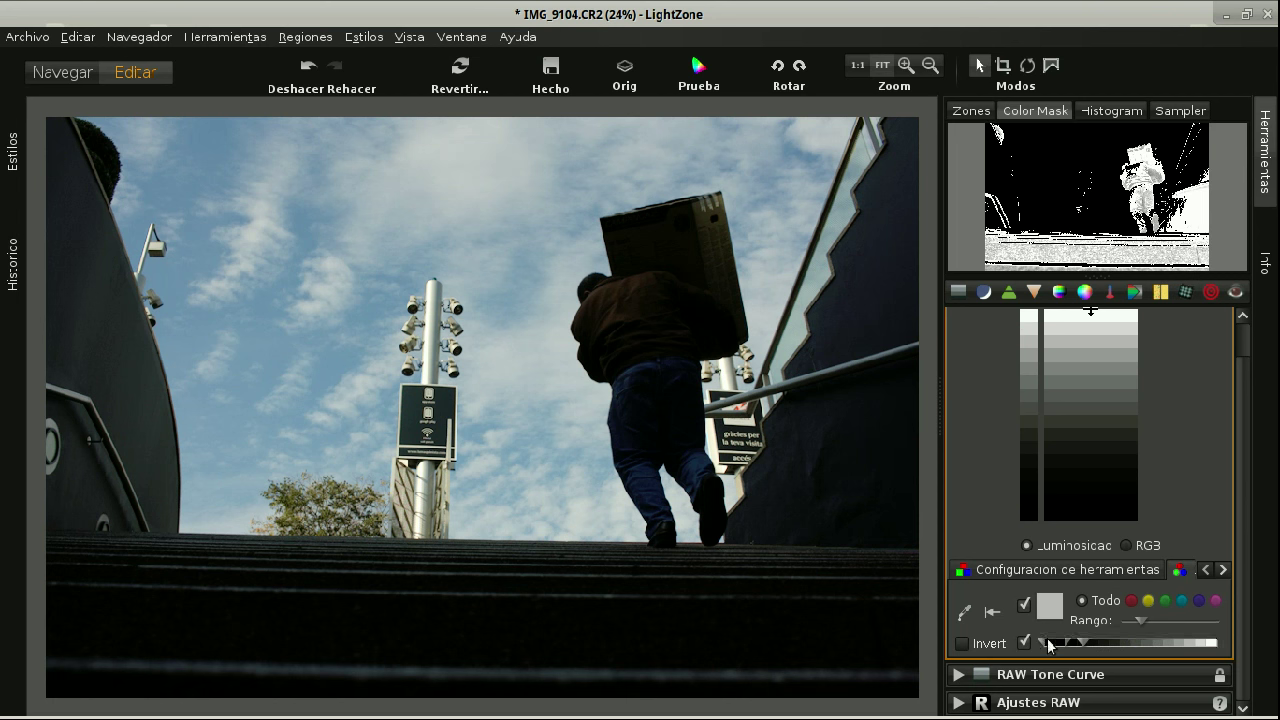
drag(1055, 646, 1067, 646)
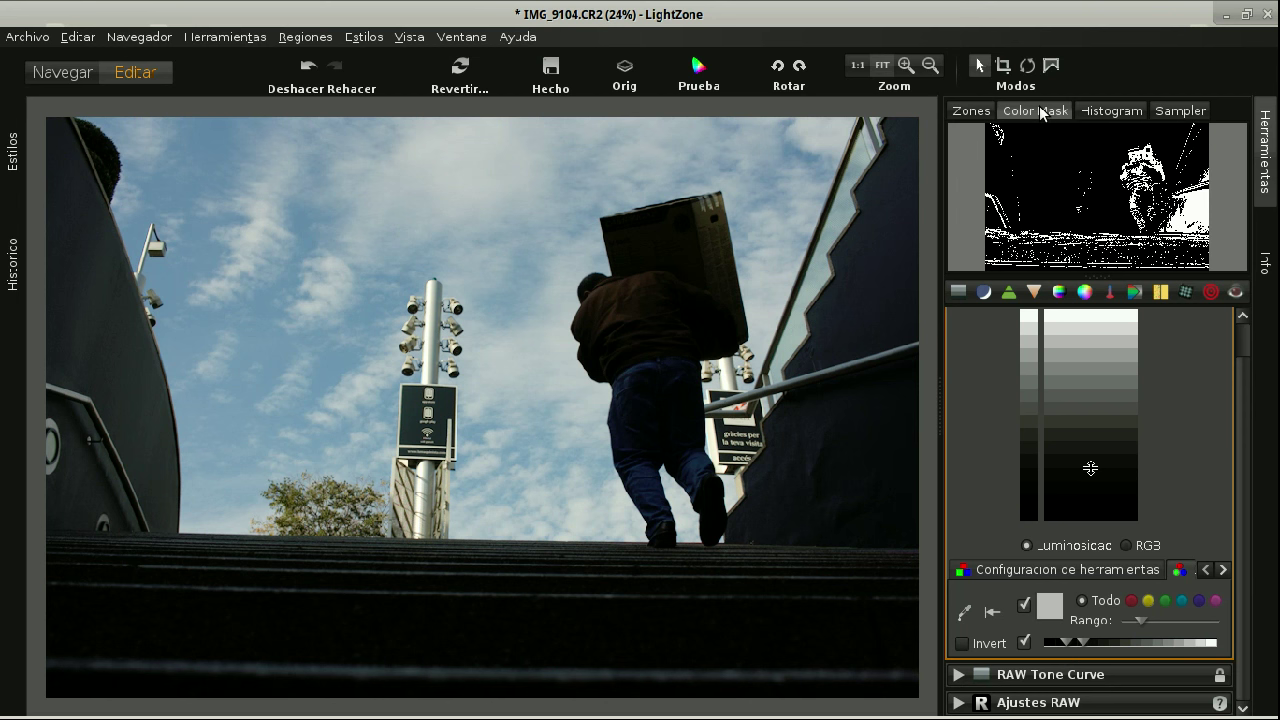
Check the Zones preview, switch to the Histogram and collapse the Mapa de Zonas 2 settings
click(970, 111)
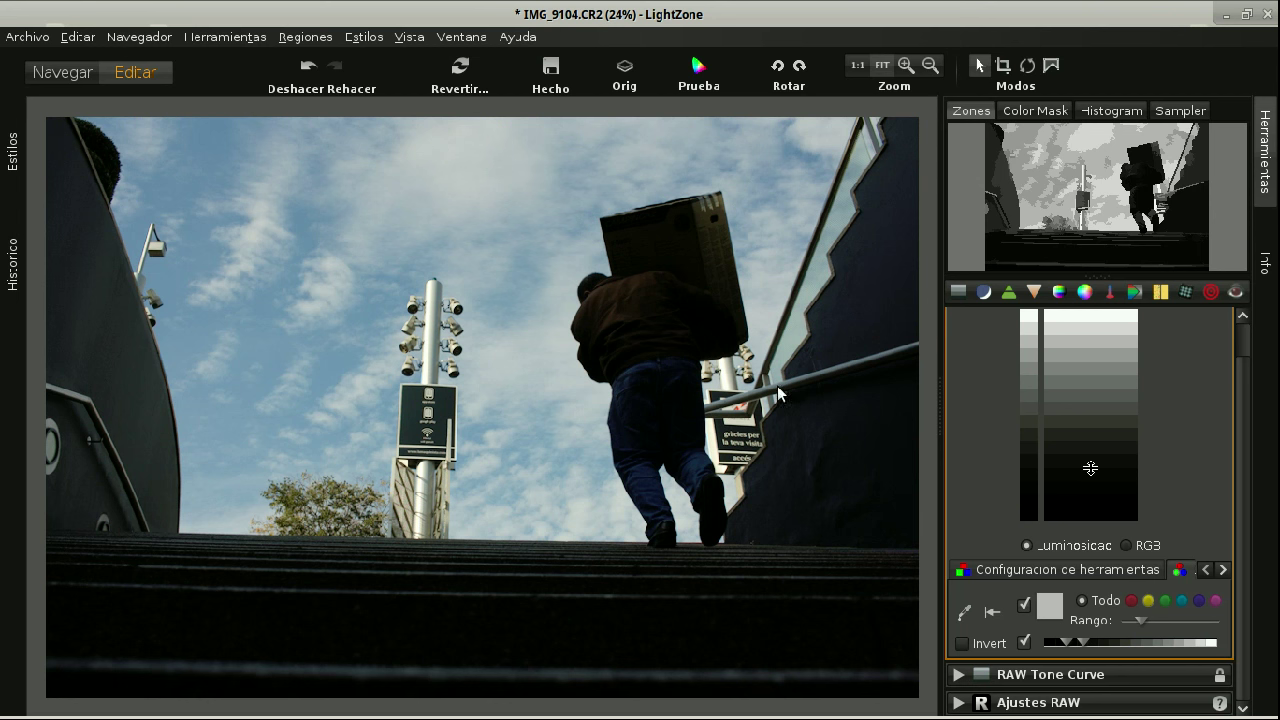
click(1118, 110)
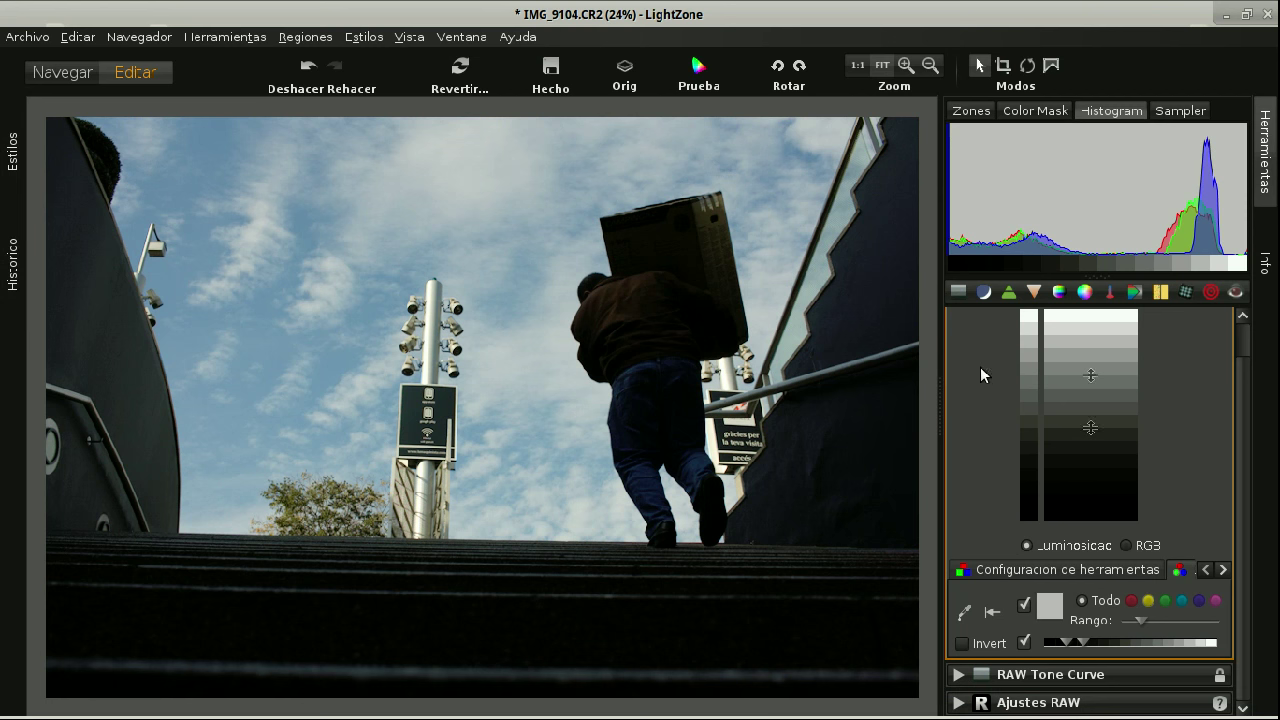
scroll(1000, 400, up, 1)
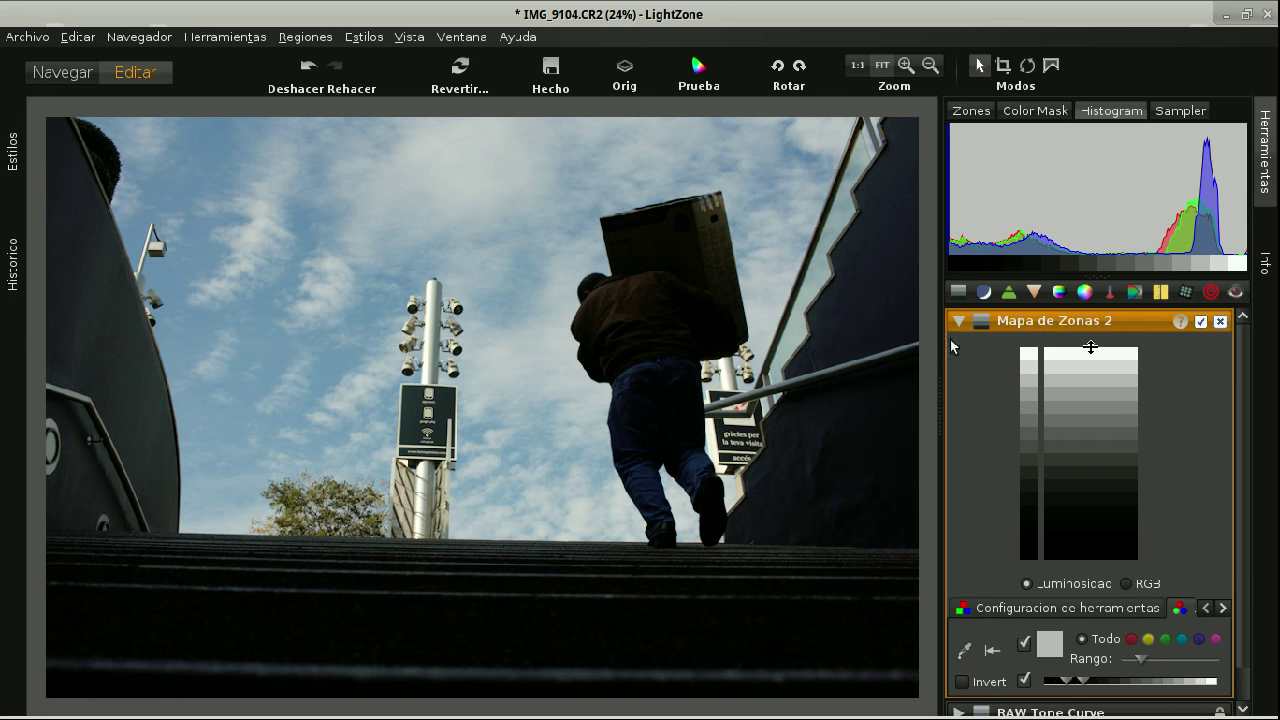
click(958, 320)
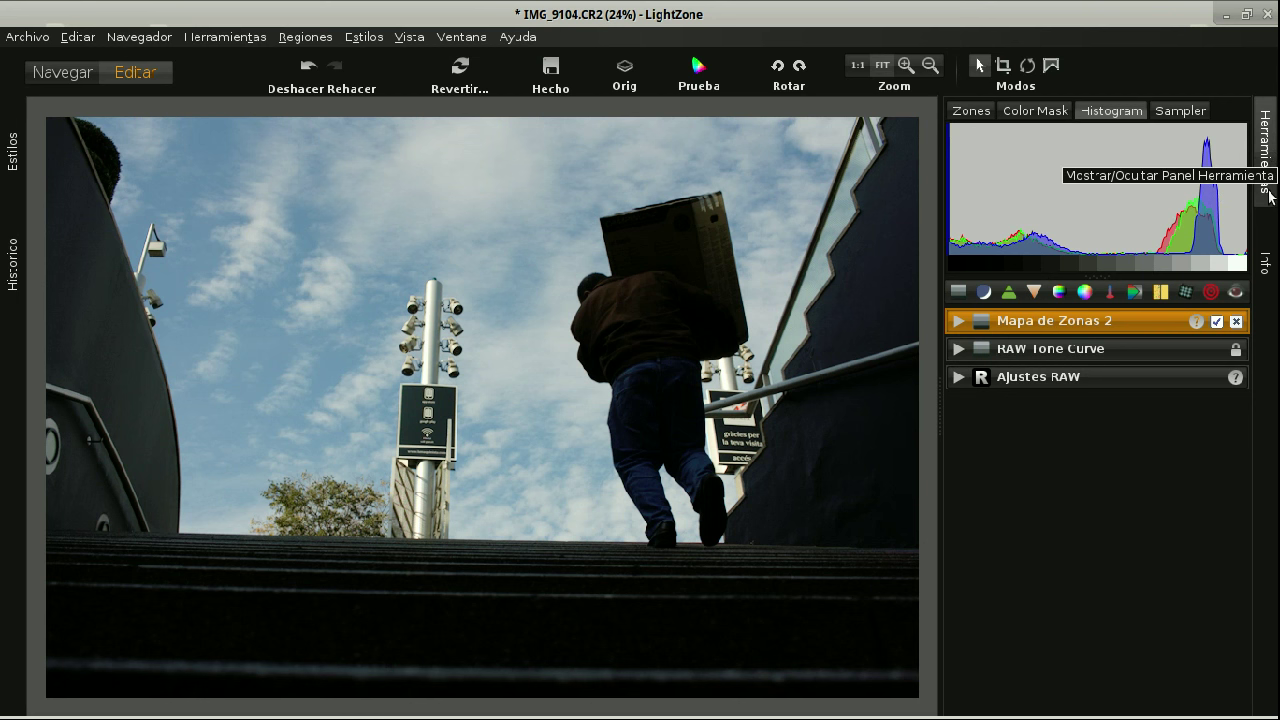
Display the photo's metadata and view the star options for Calificación without choosing one
click(1268, 265)
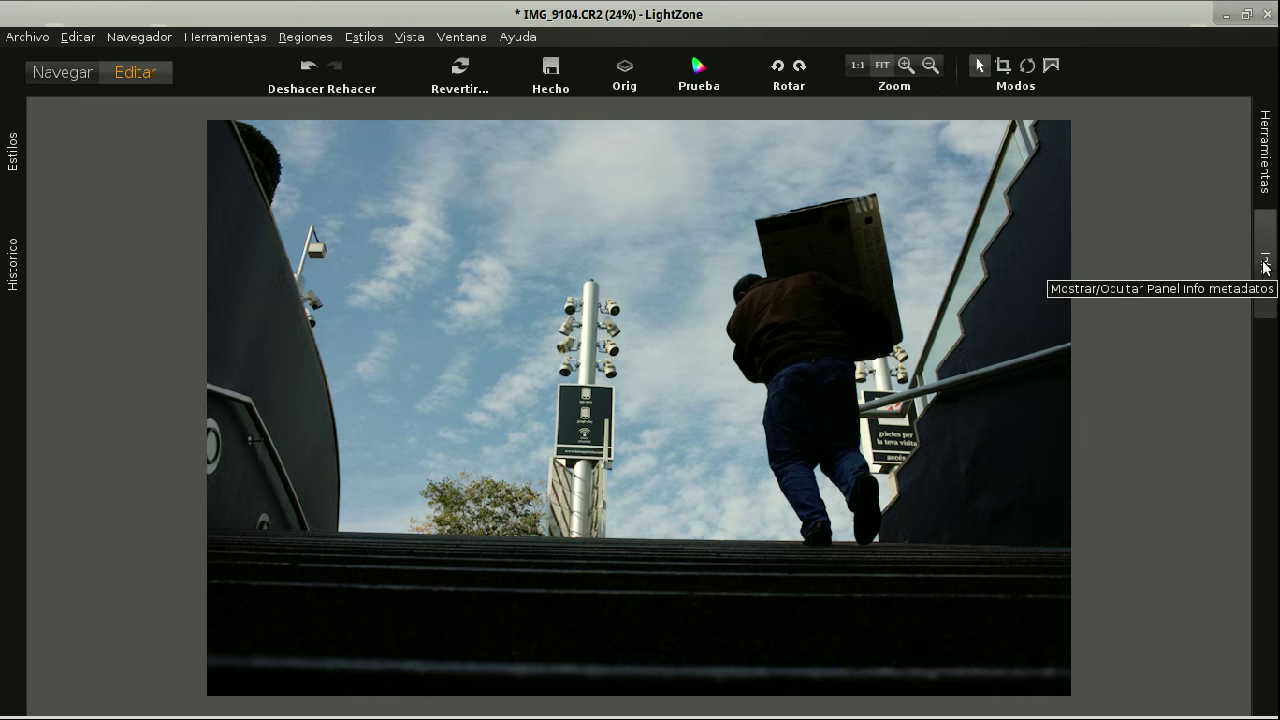
click(1266, 266)
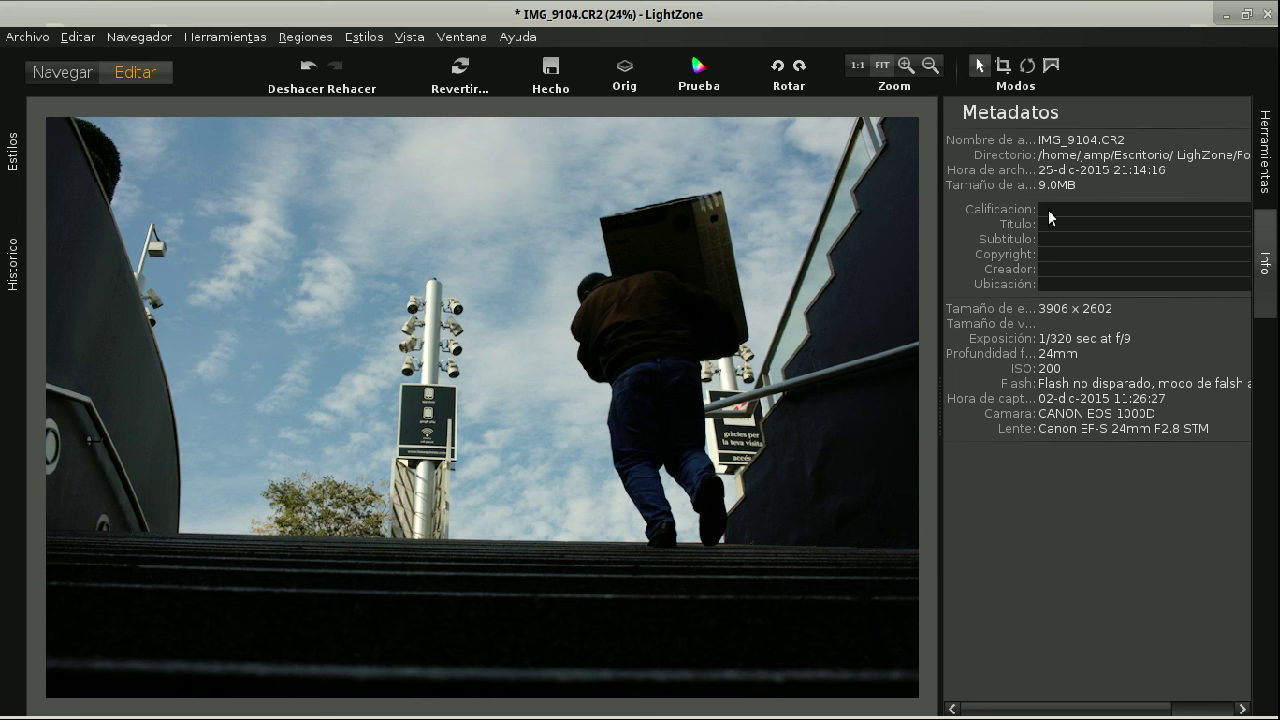
click(1085, 213)
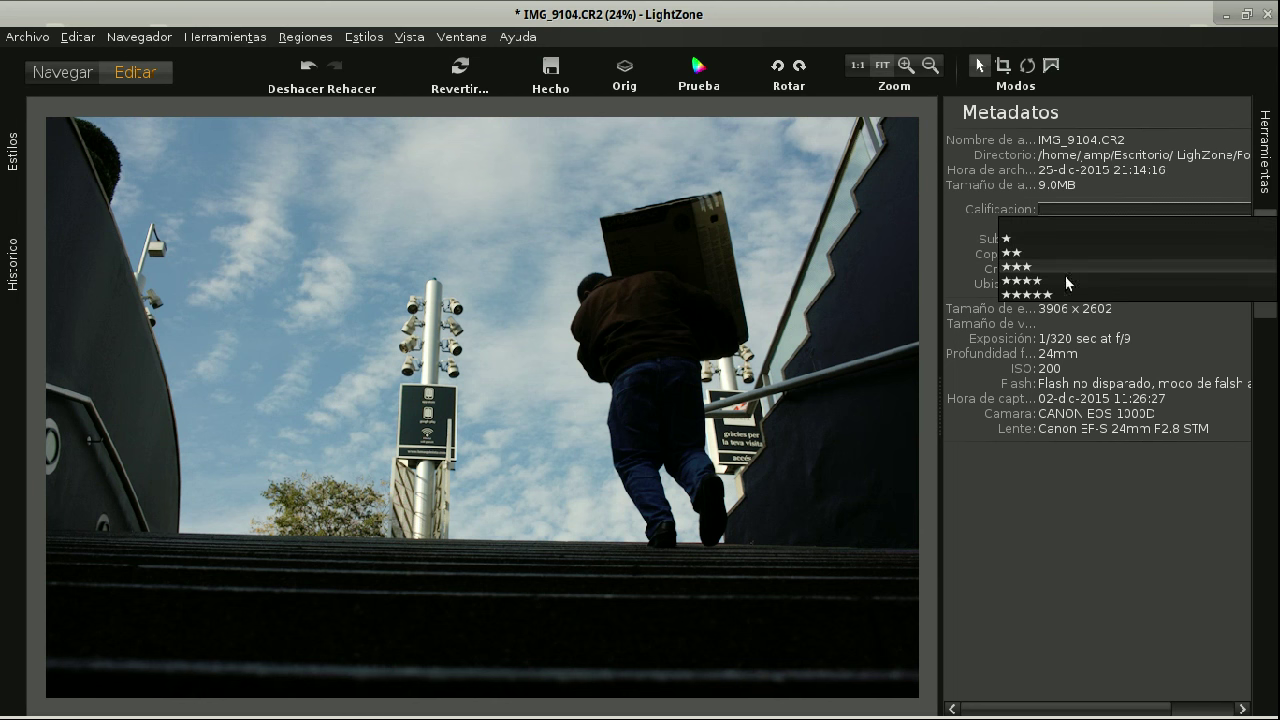
click(1074, 143)
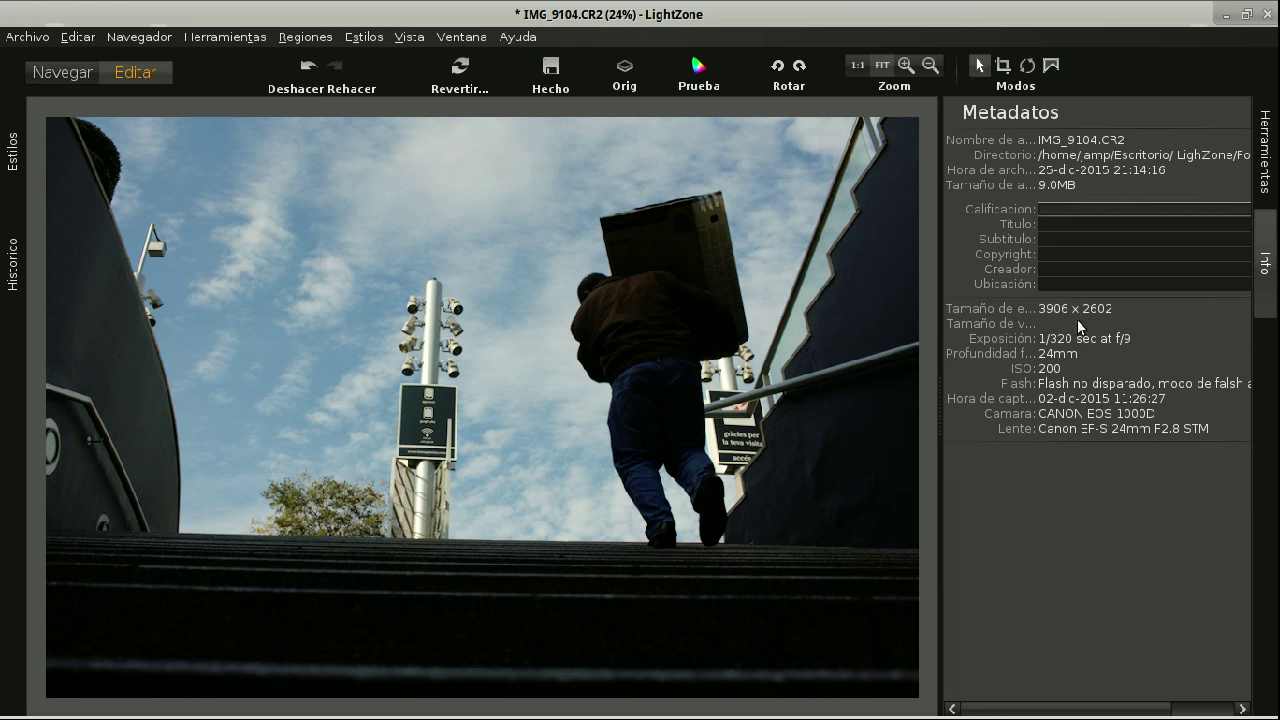
Widen the Metadatos panel, view the default Creador and Copyright entries in the preferences, and close the preferences without changing anything
drag(933, 368, 791, 380)
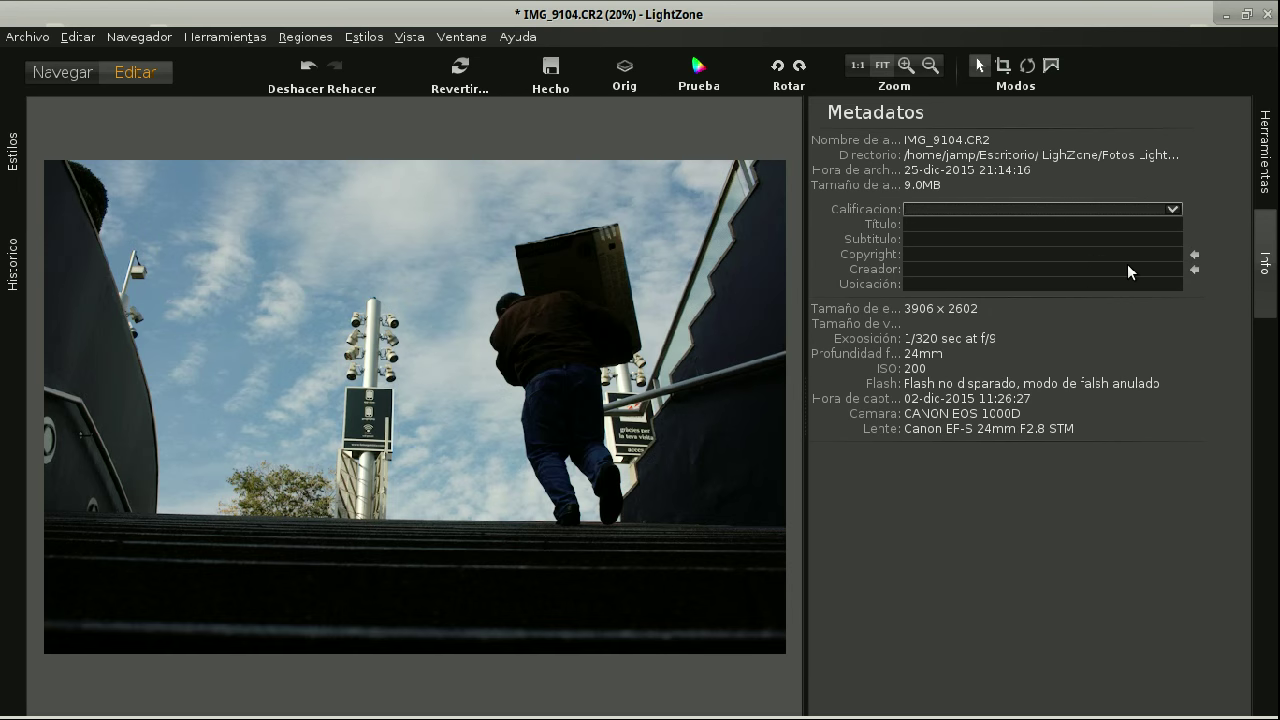
click(80, 40)
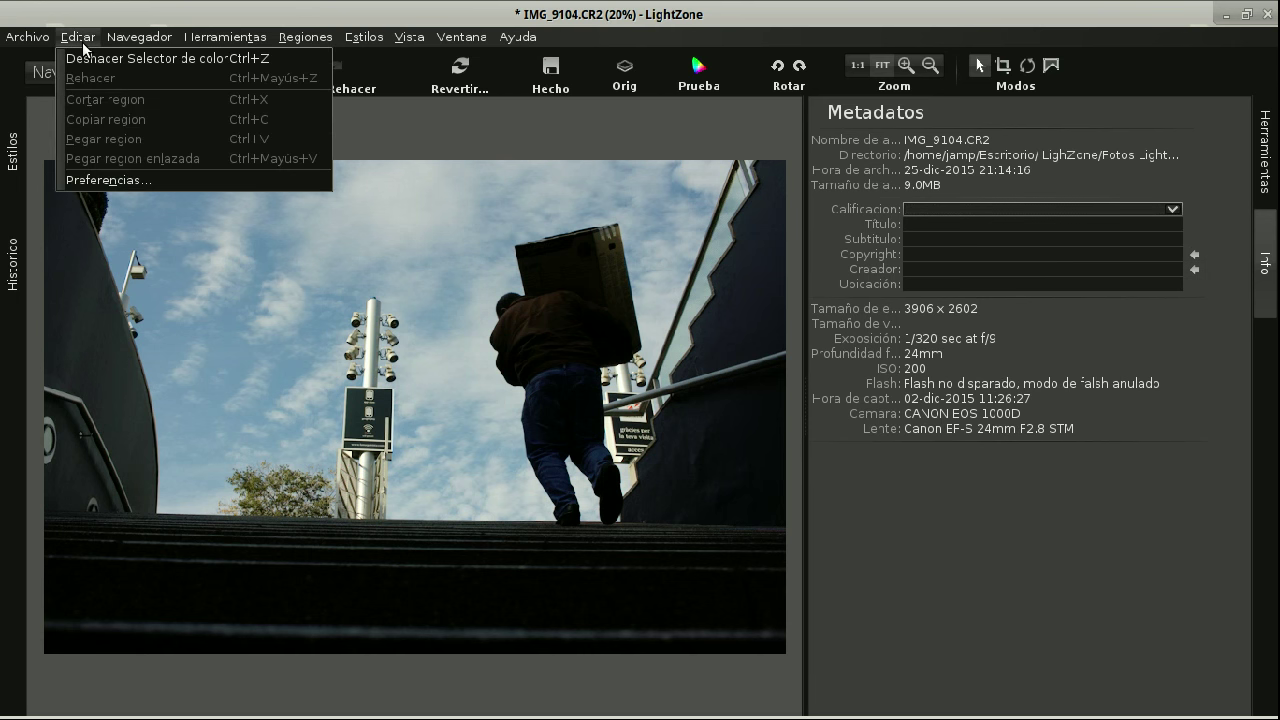
click(97, 180)
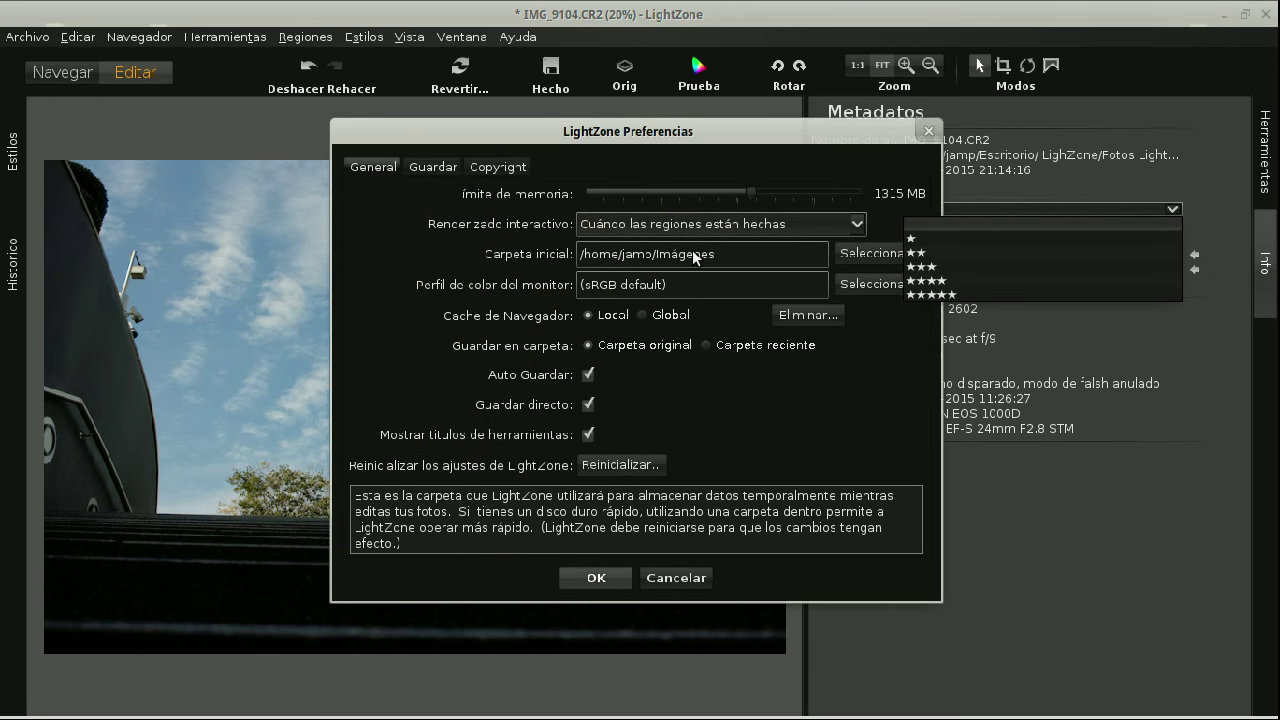
click(486, 167)
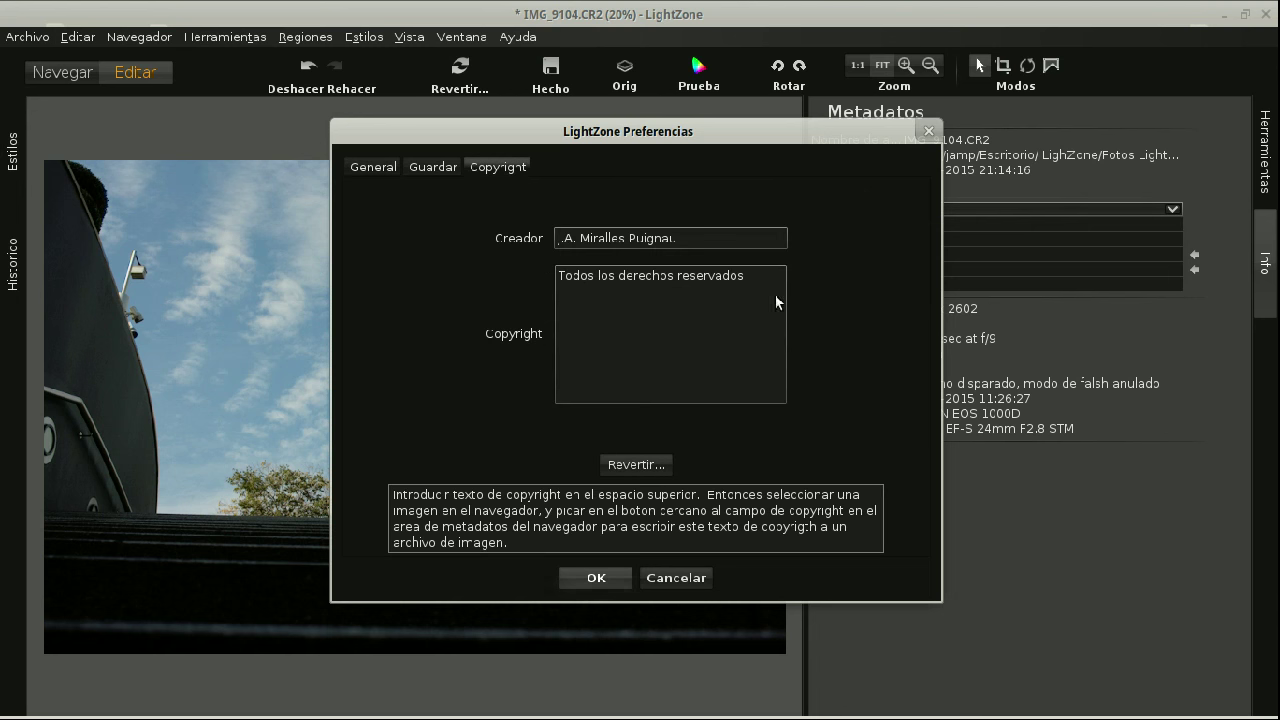
click(927, 131)
Dismiss the Calificación star options without choosing a rating and shrink the Metadatos panel to its narrower width
click(1172, 209)
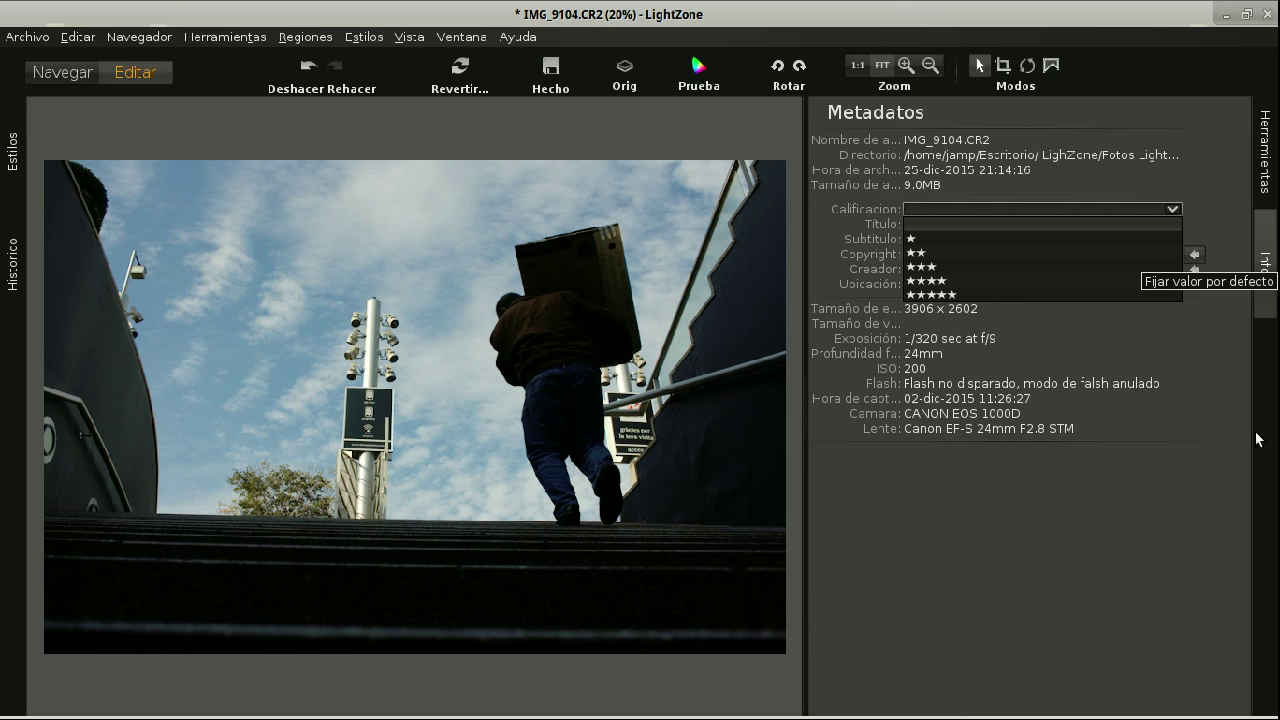
click(1229, 325)
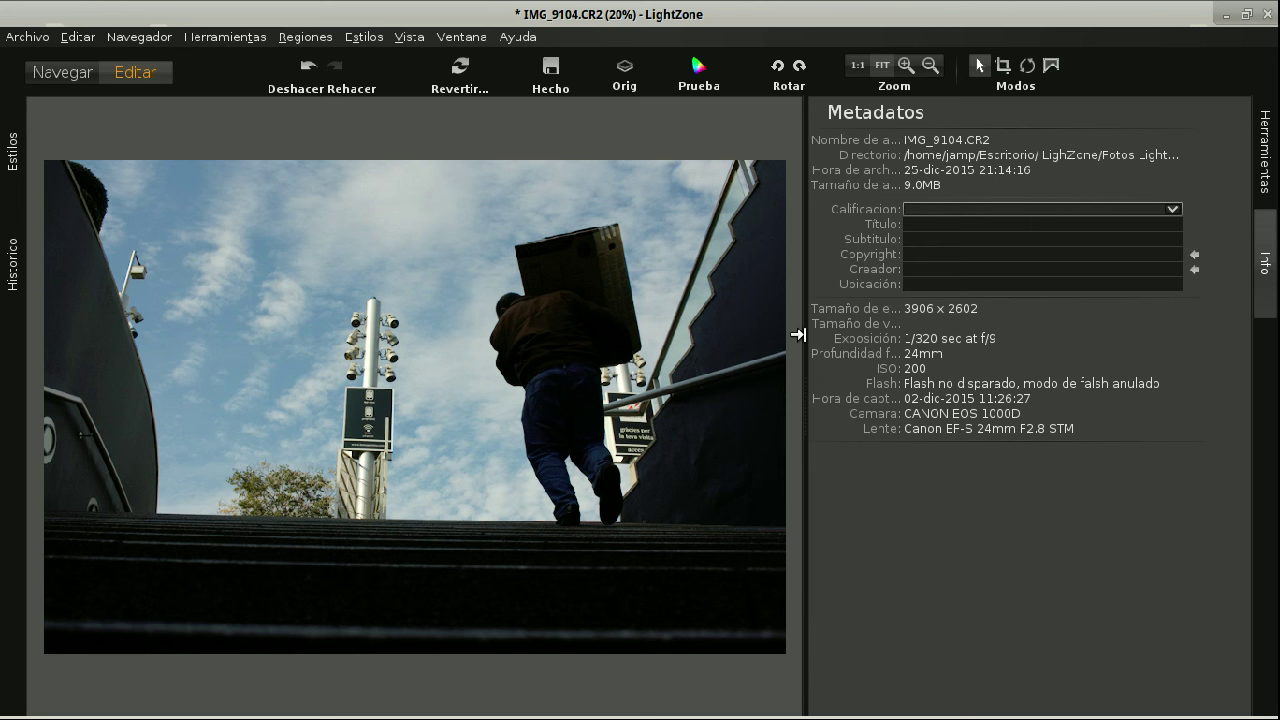
drag(798, 335, 1152, 355)
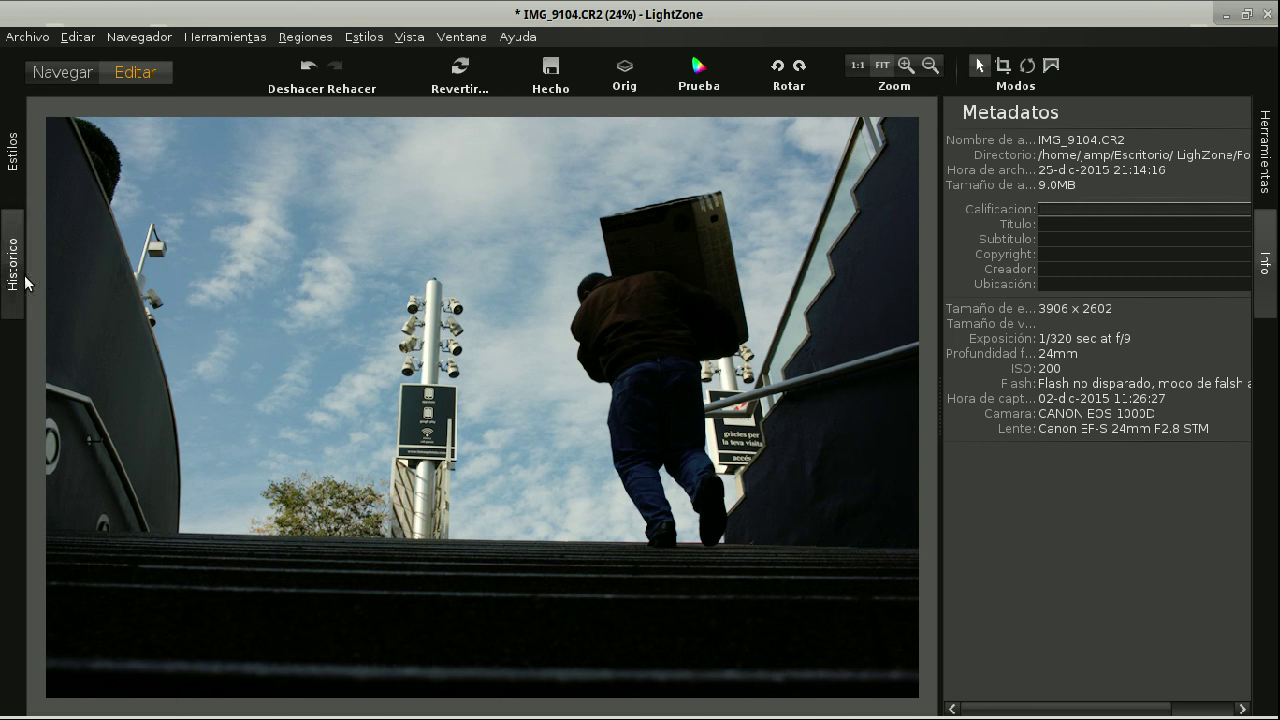
Display the photo's edit history and switch repeatedly between the original and the edited version to compare them
click(13, 265)
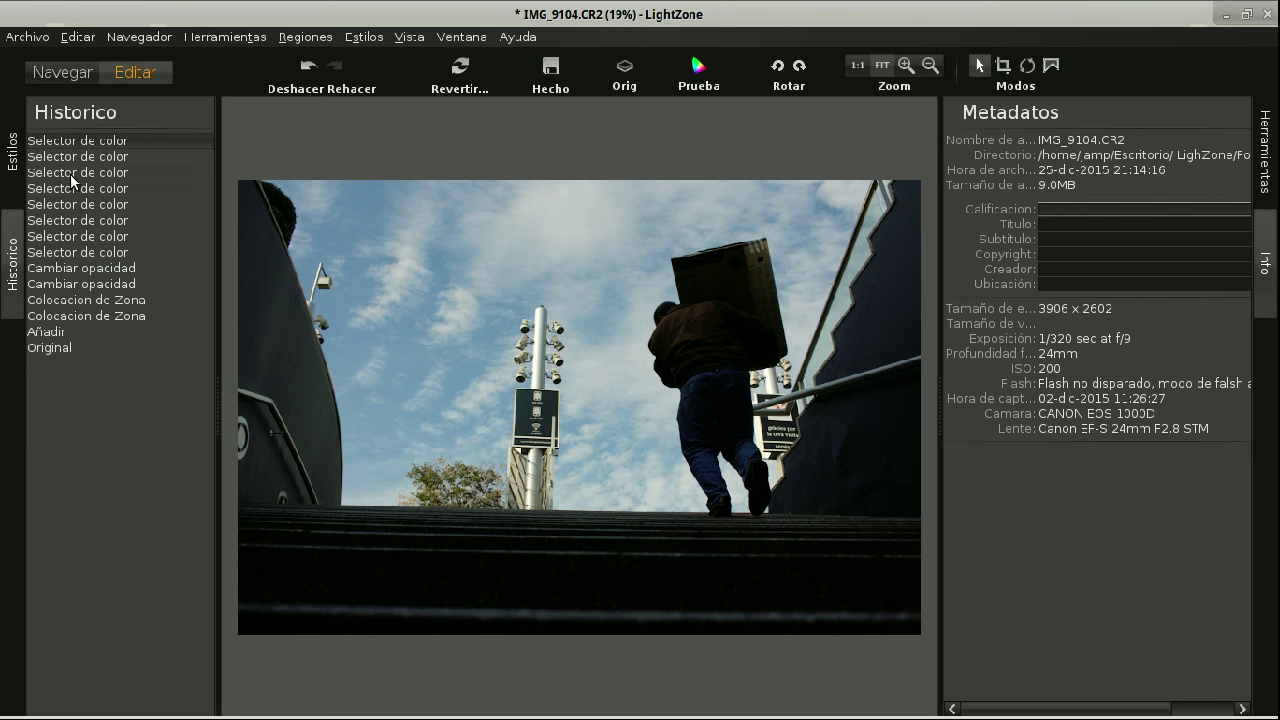
click(625, 67)
click(627, 67)
click(627, 67)
click(623, 68)
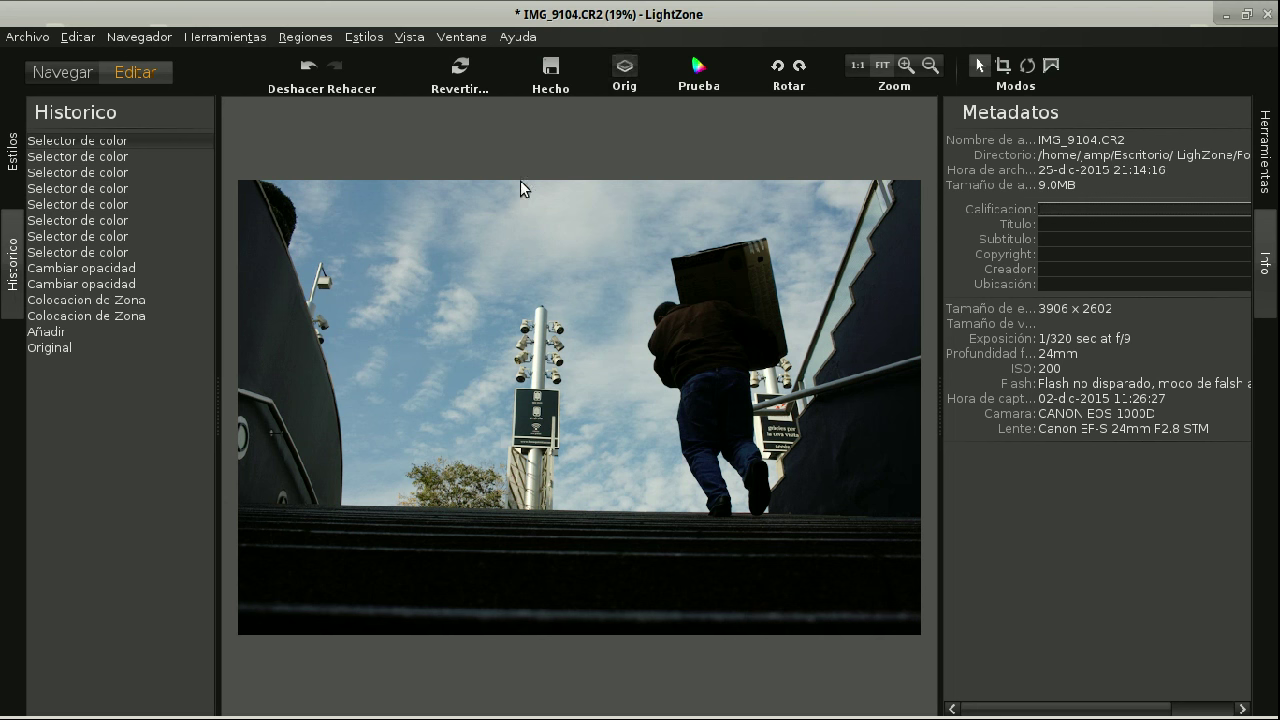